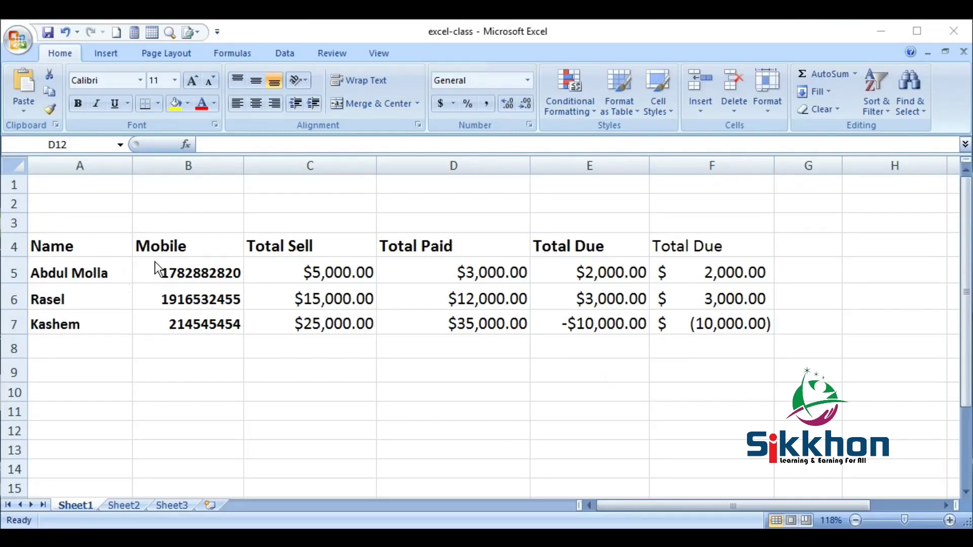
- Switch back to Excel and review the existing mobile numbers and Total Sell and Total Paid amounts
key("alt+Tab")
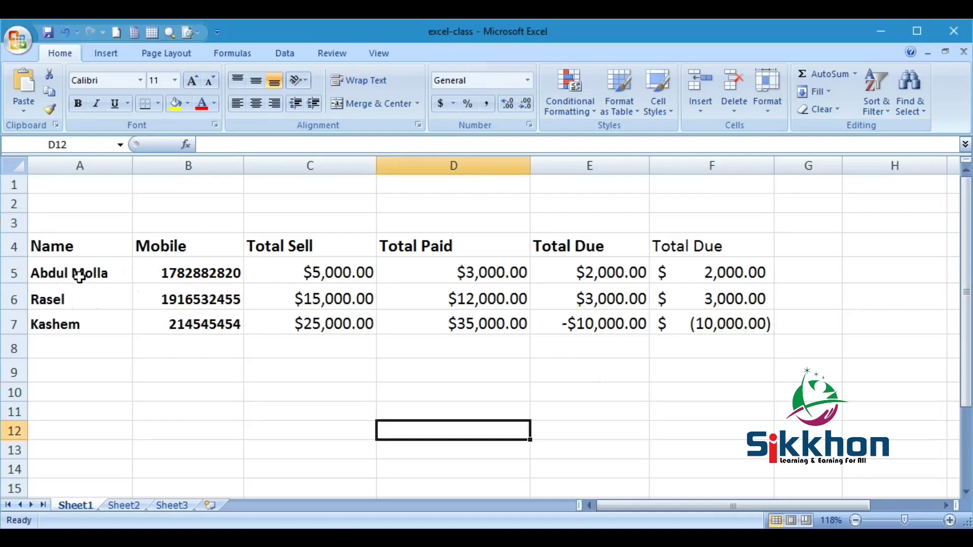
left_click(187, 282)
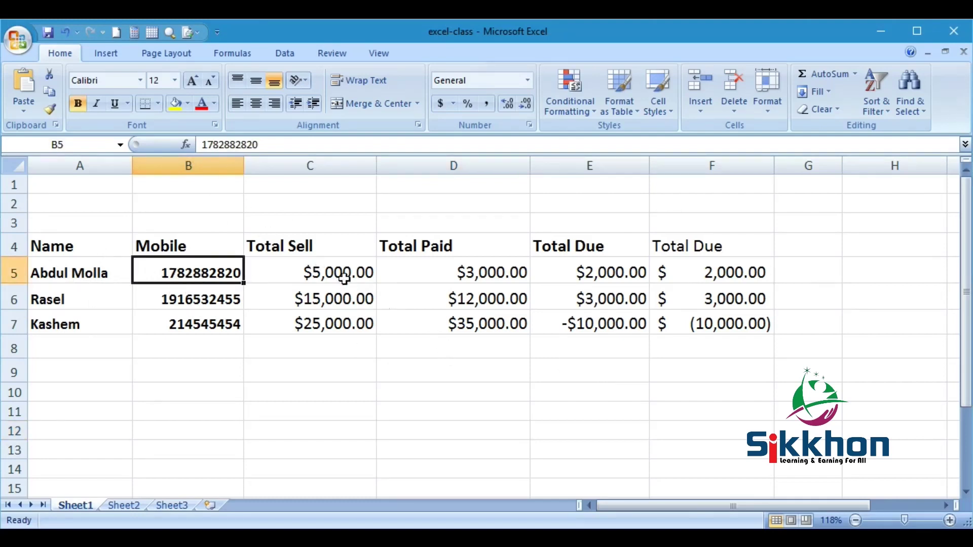
left_click(326, 274)
left_click_drag(335, 289, 450, 326)
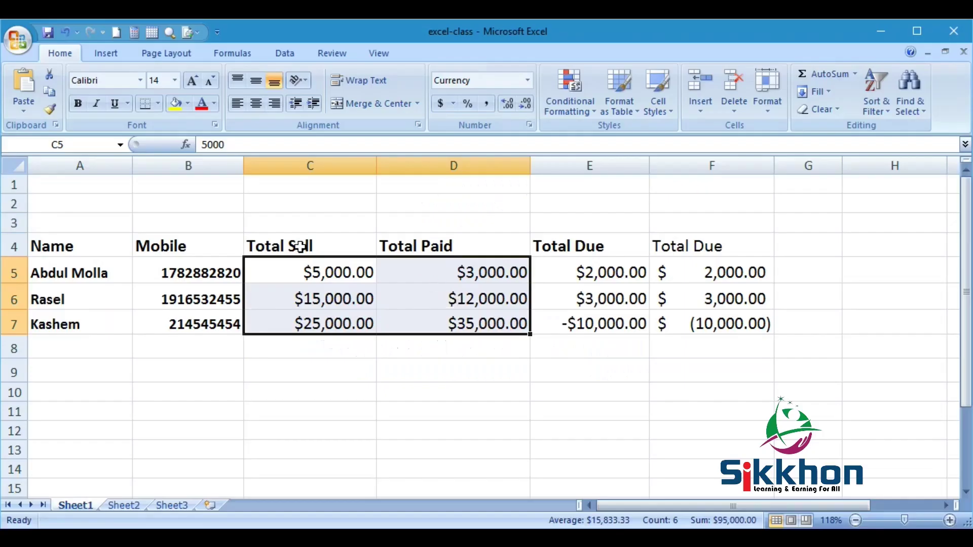
left_click(301, 242)
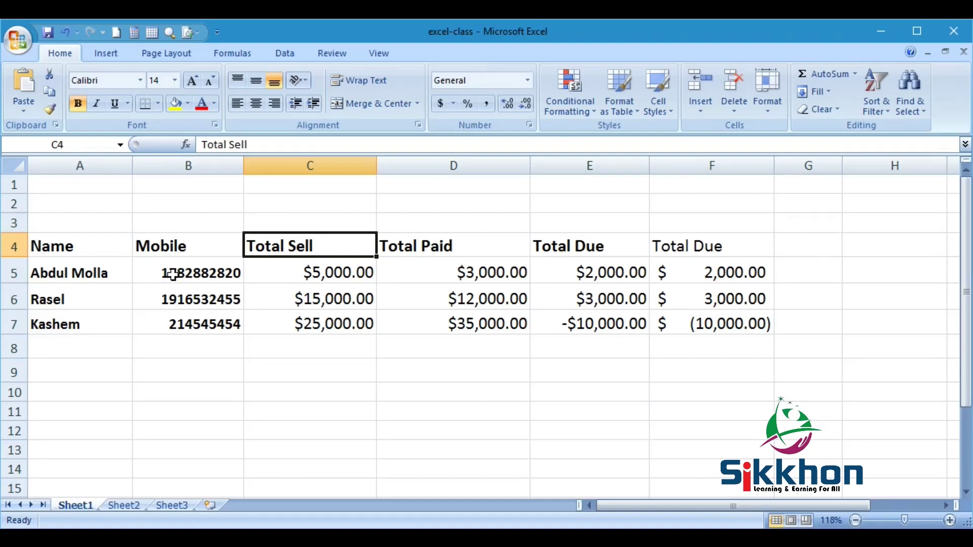
left_click(191, 269)
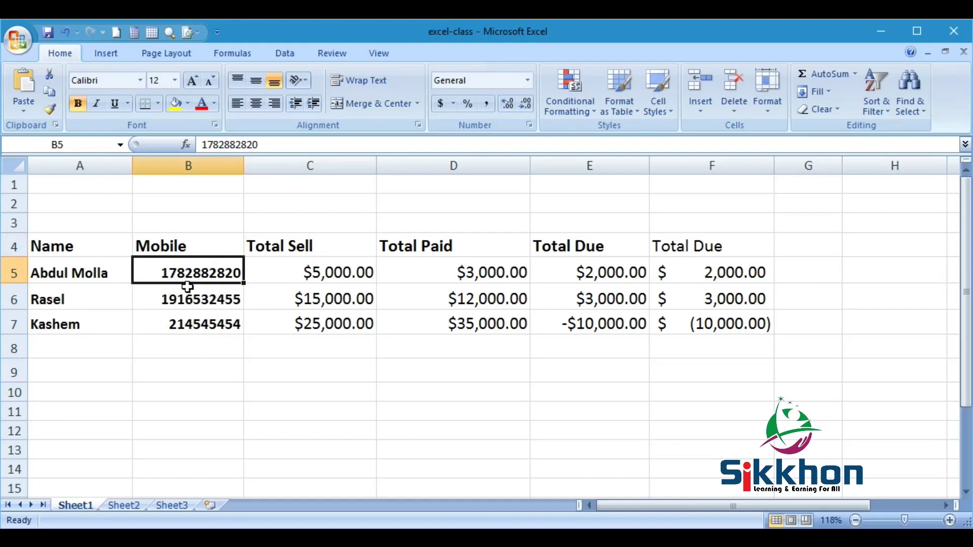
- Enter the fourth customer's name in A8 and their mobile number in B8
left_click(77, 345)
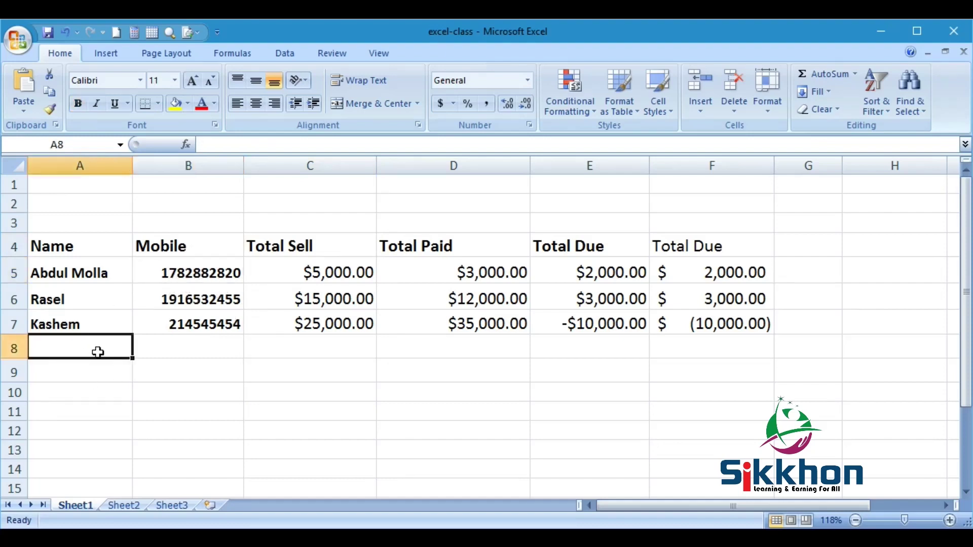
type("Ra")
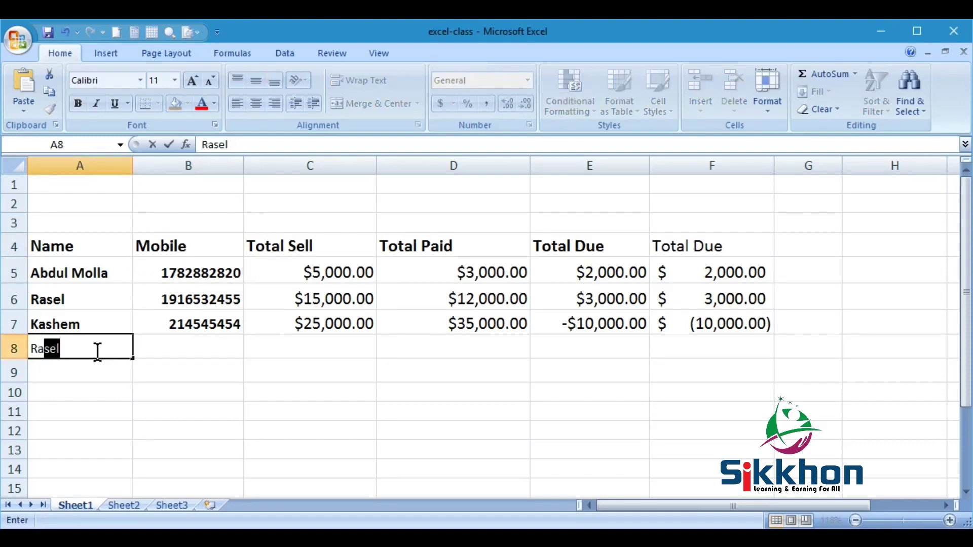
type("hman")
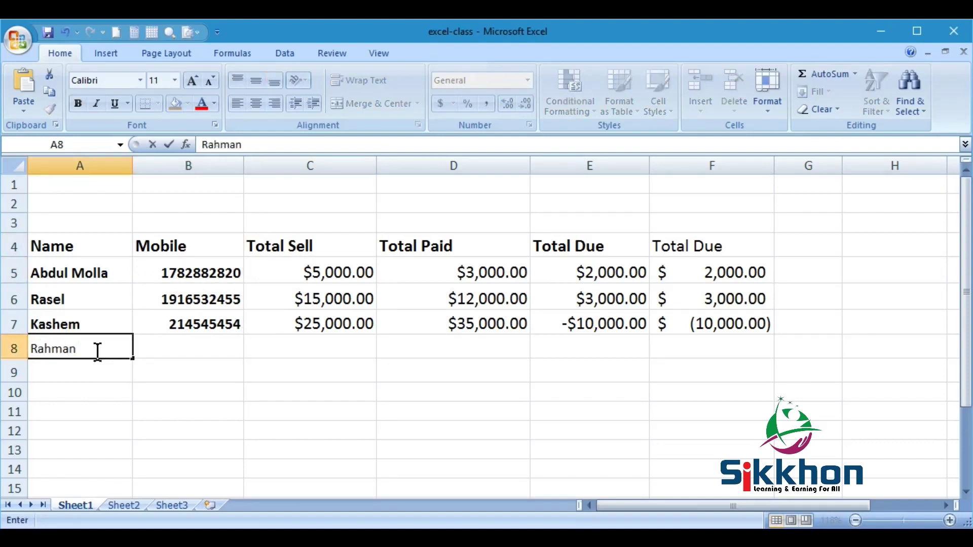
key("Return")
left_click(98, 352)
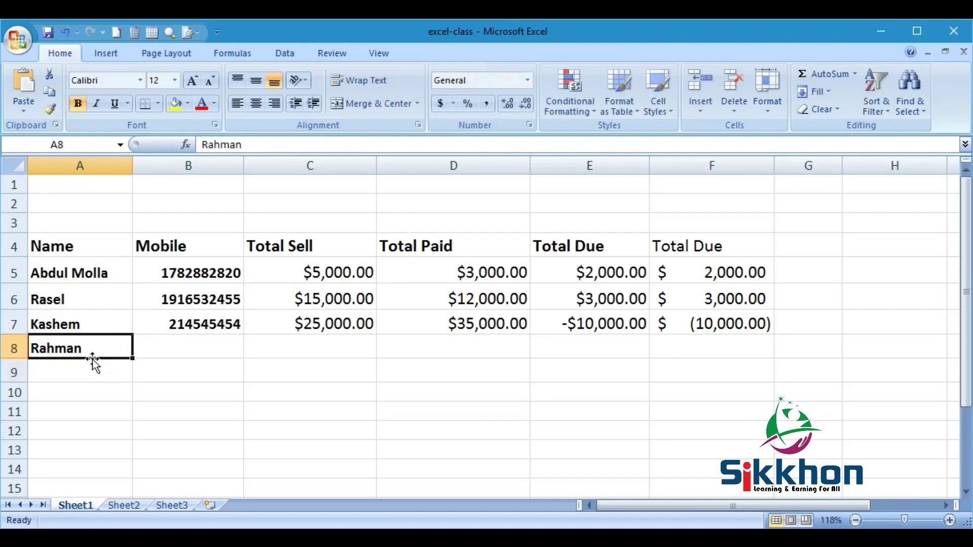
left_click(187, 342)
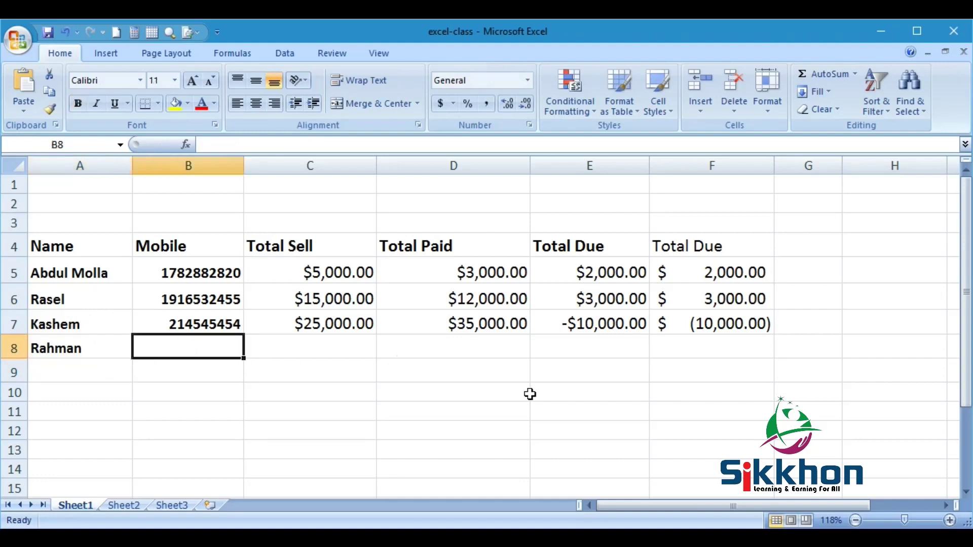
key("Return")
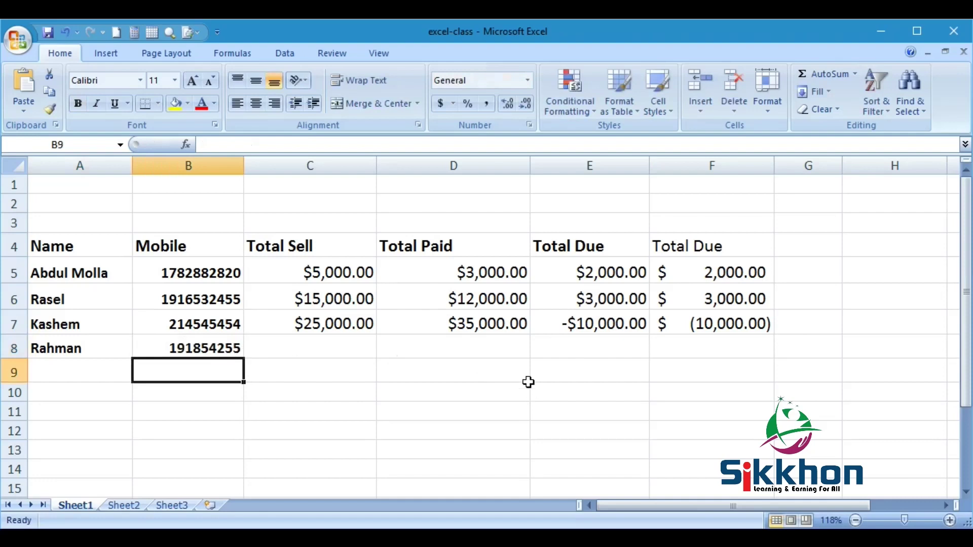
left_click(196, 355)
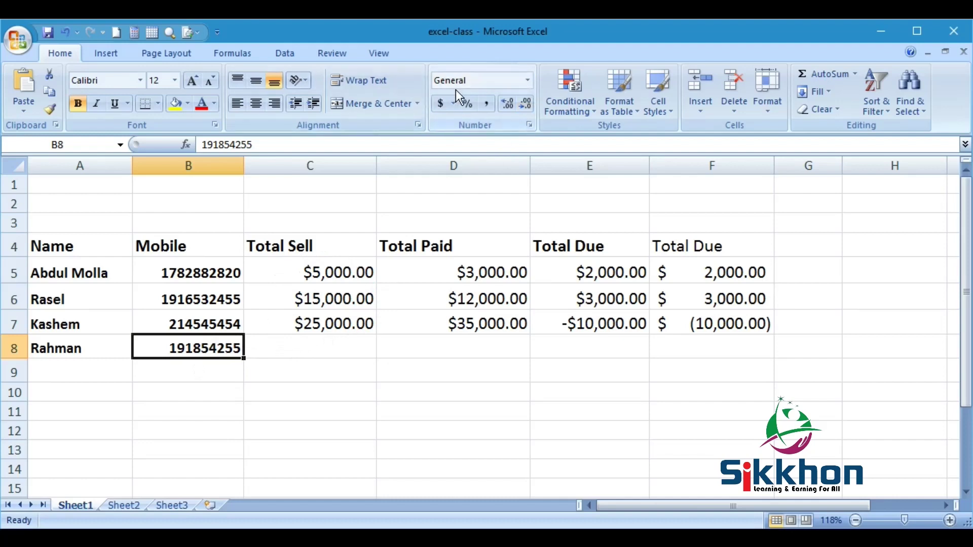
left_click(78, 353)
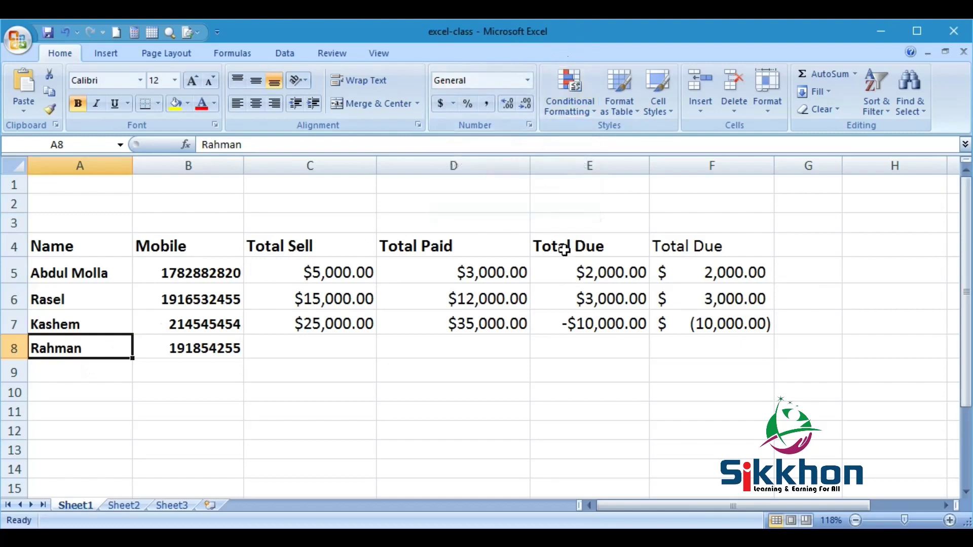
left_click(528, 83)
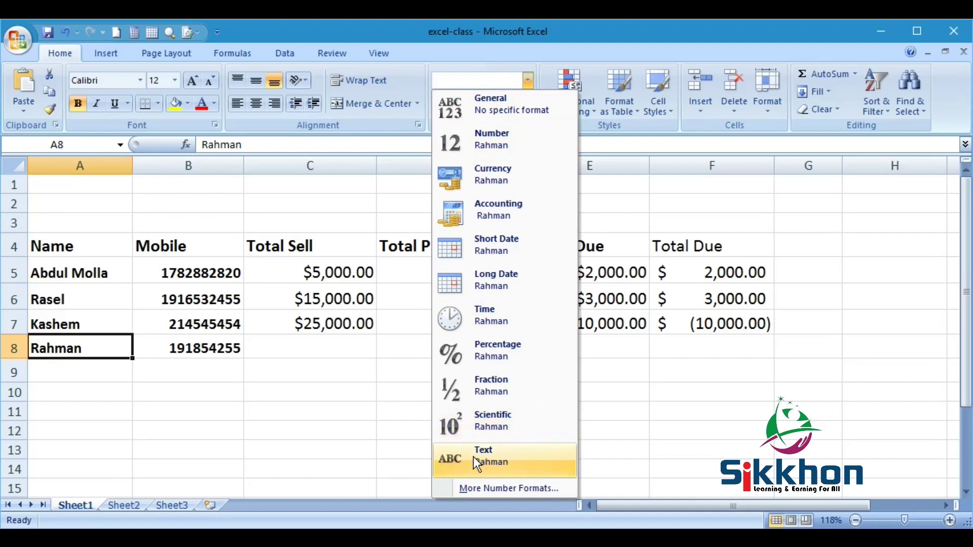
left_click(175, 352)
left_click(198, 344)
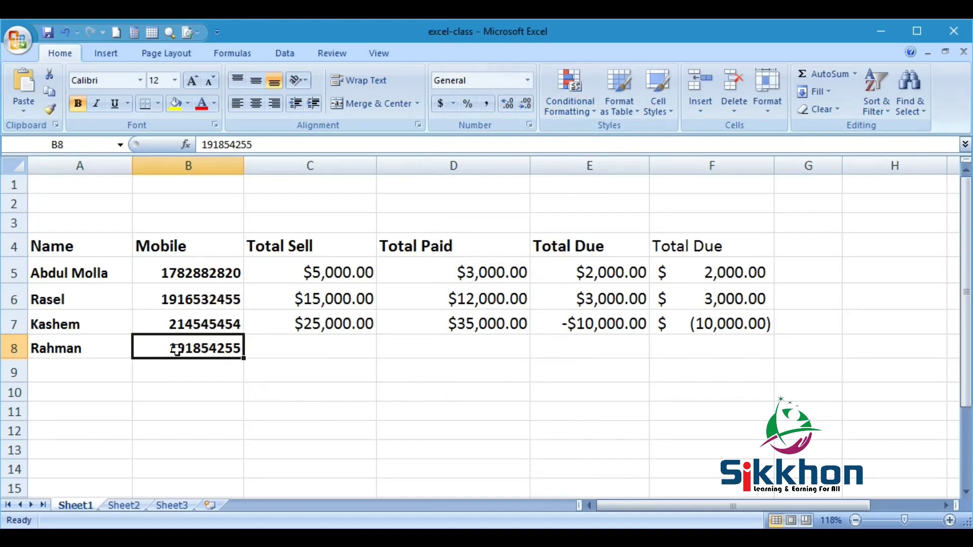
- Cancel out of Format Cells for B8 and apply the Text number format from the Home tab
right_click(212, 348)
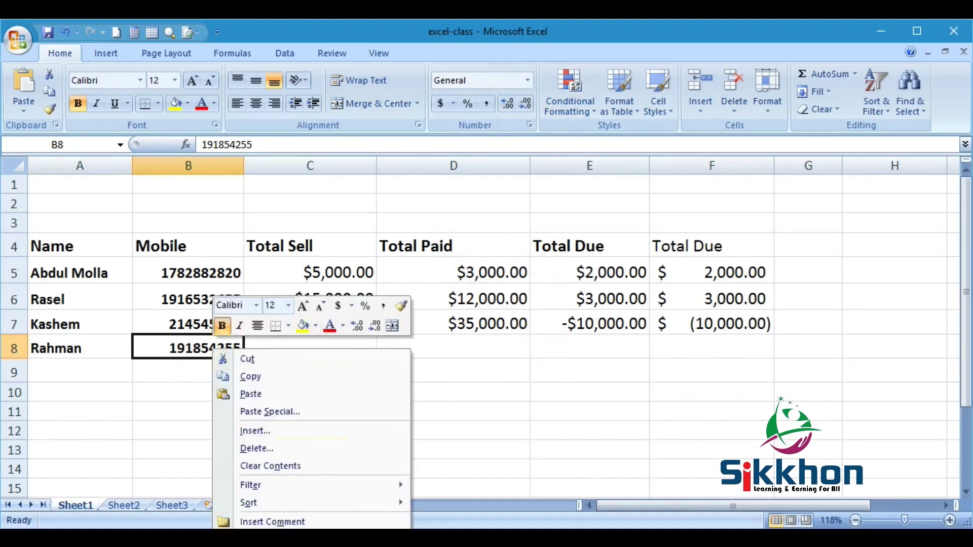
left_click(253, 538)
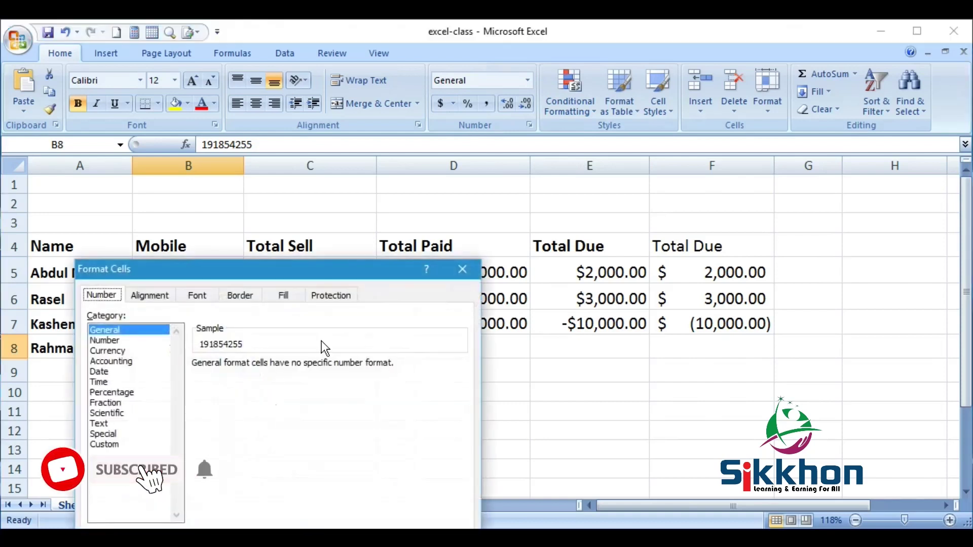
left_click_drag(360, 275, 560, 128)
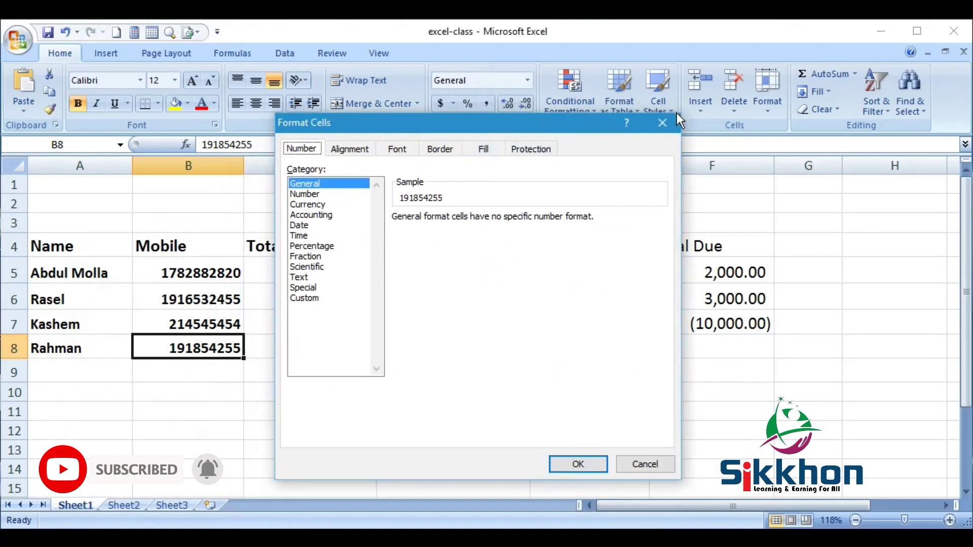
left_click(662, 123)
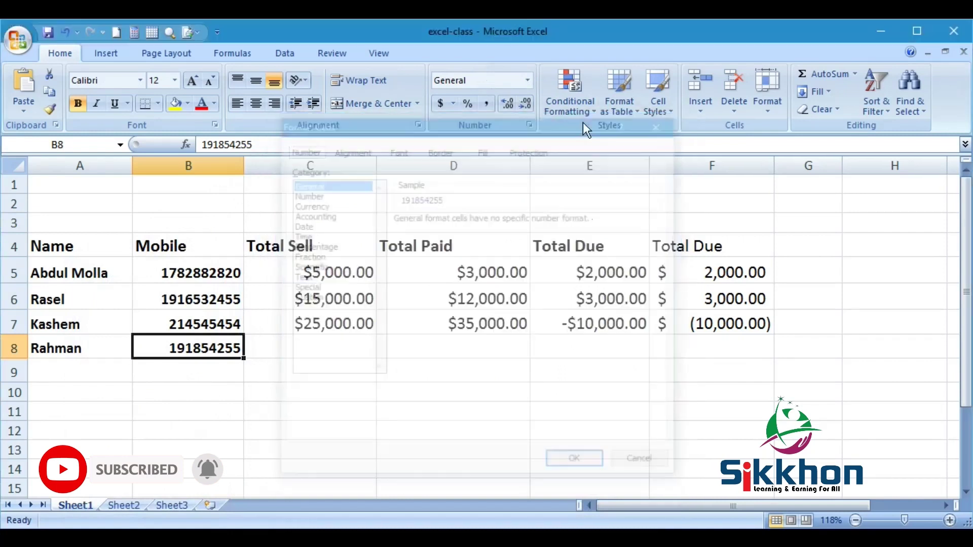
left_click(529, 85)
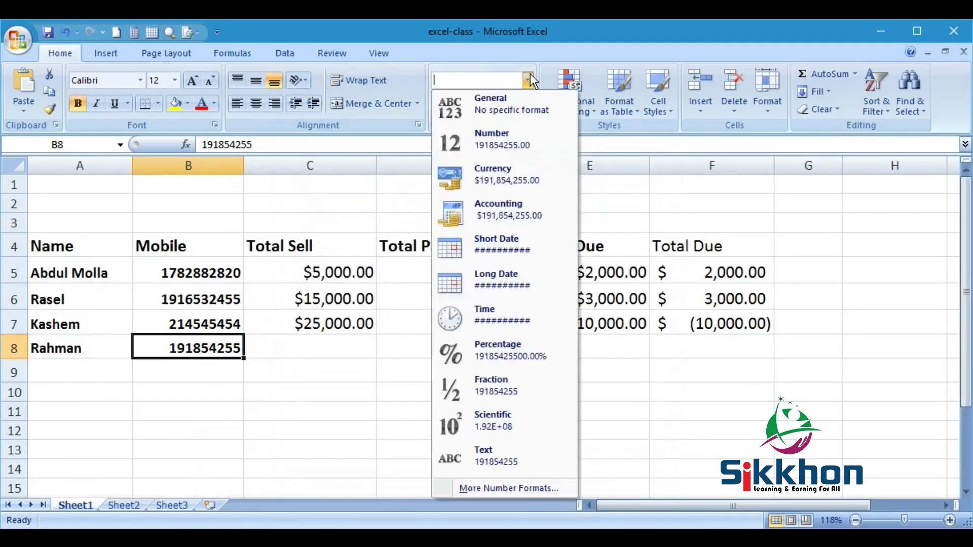
left_click(497, 460)
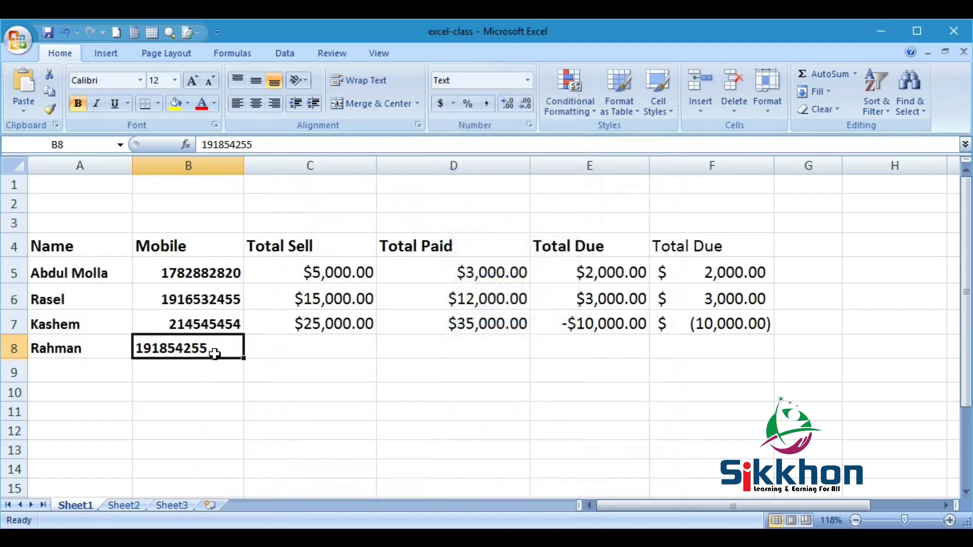
- Add the missing leading 0 to the mobile number in B8
double_click(140, 349)
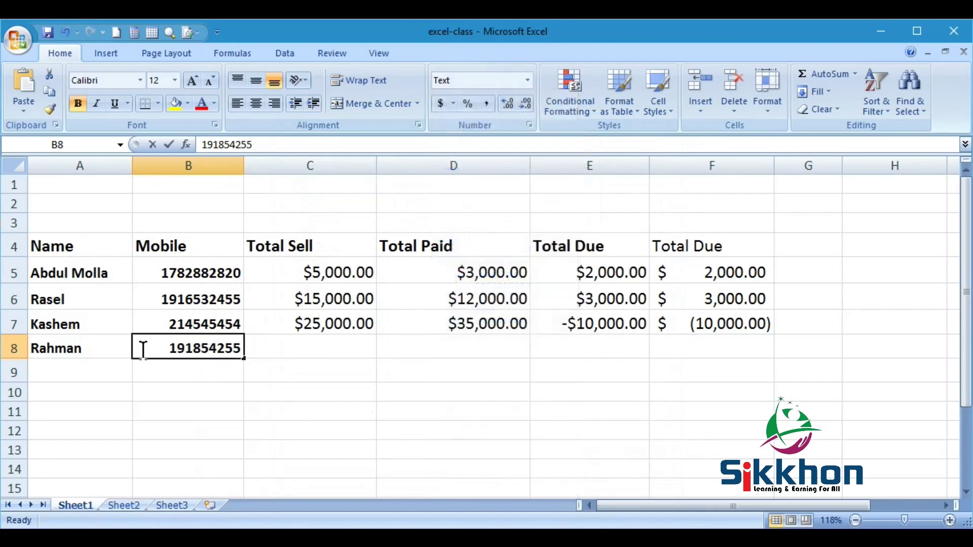
type("0")
key("Return")
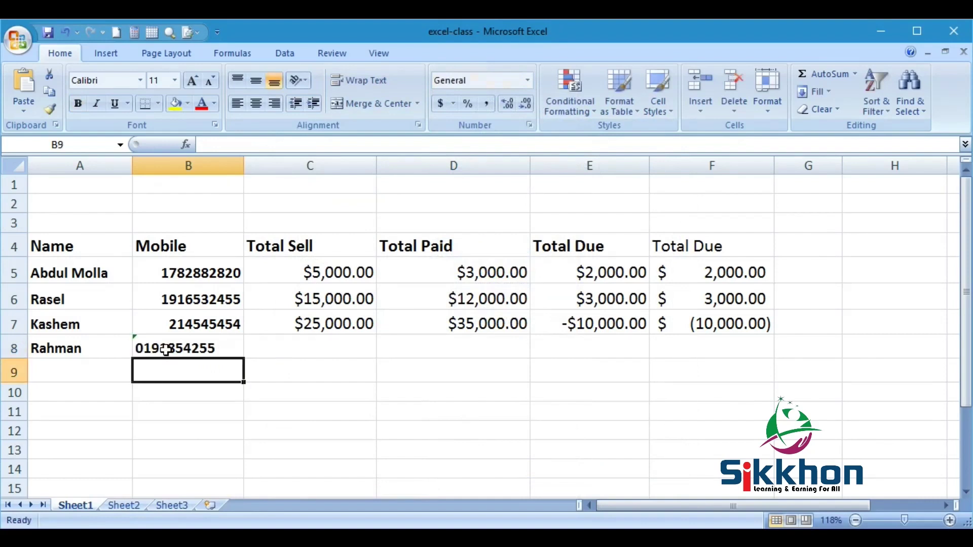
left_click(160, 349)
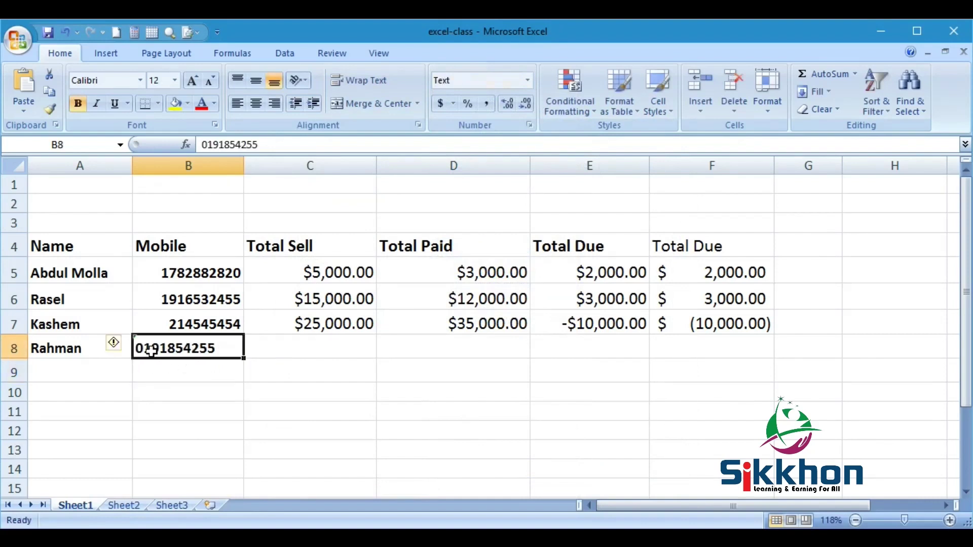
- Check the number-stored-as-text warning on B8, then right-align the cell
mouse_move(115, 355)
left_click(127, 343)
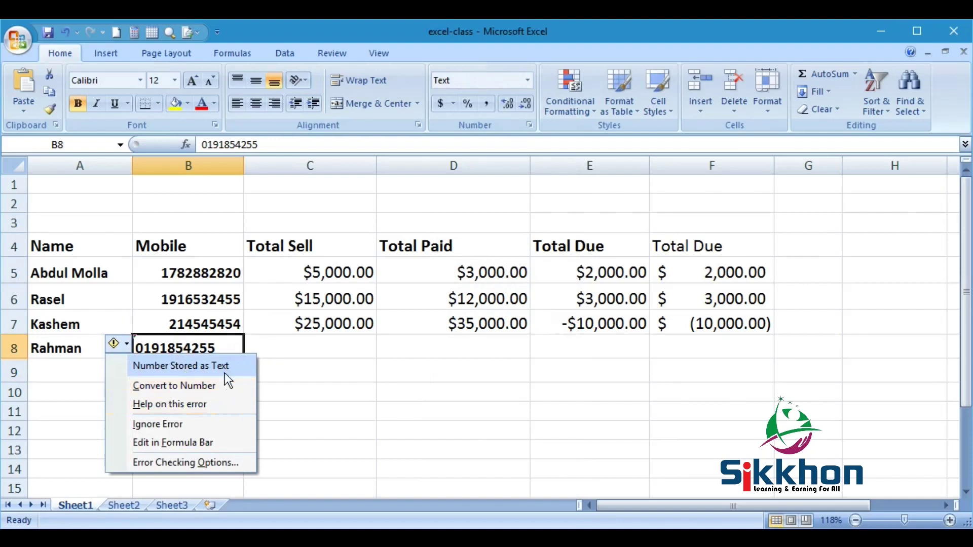
left_click(167, 345)
mouse_move(120, 355)
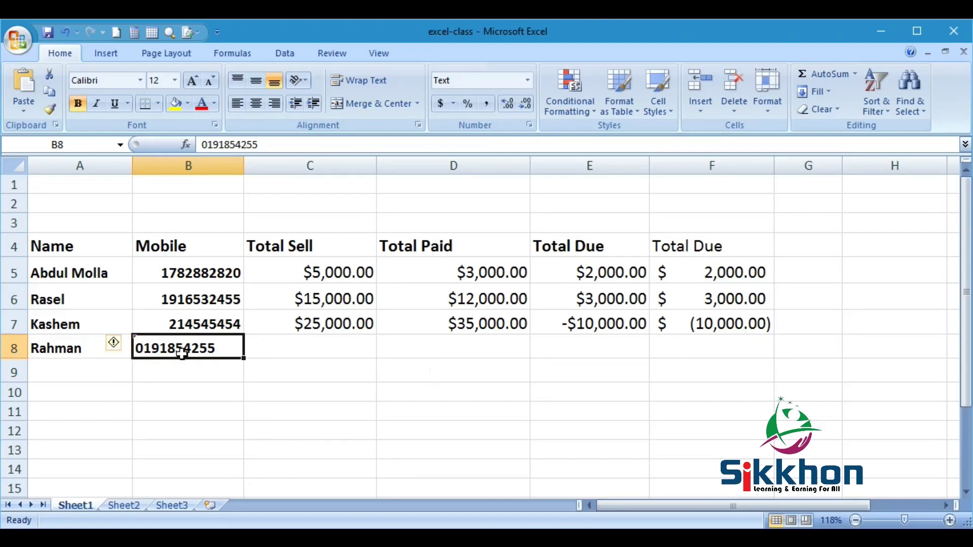
left_click(275, 103)
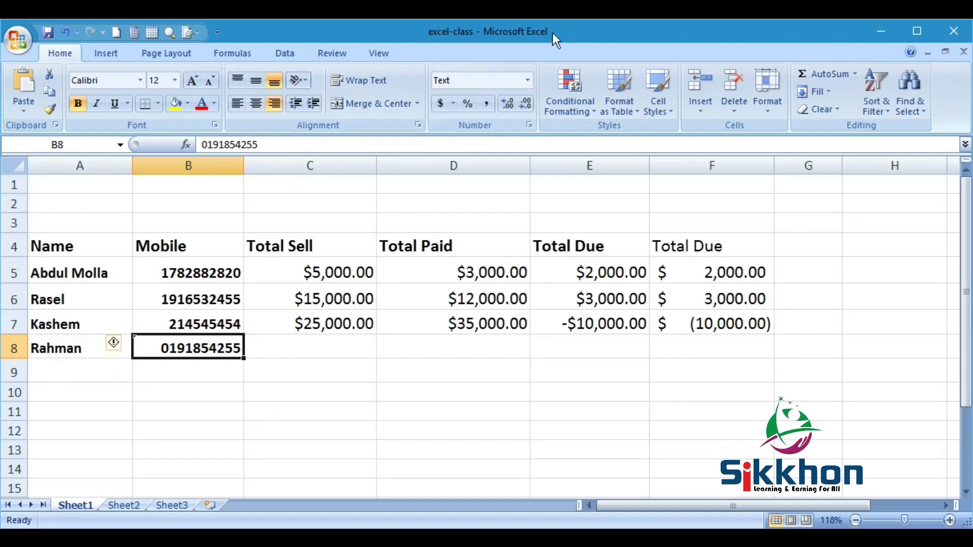
left_click(528, 80)
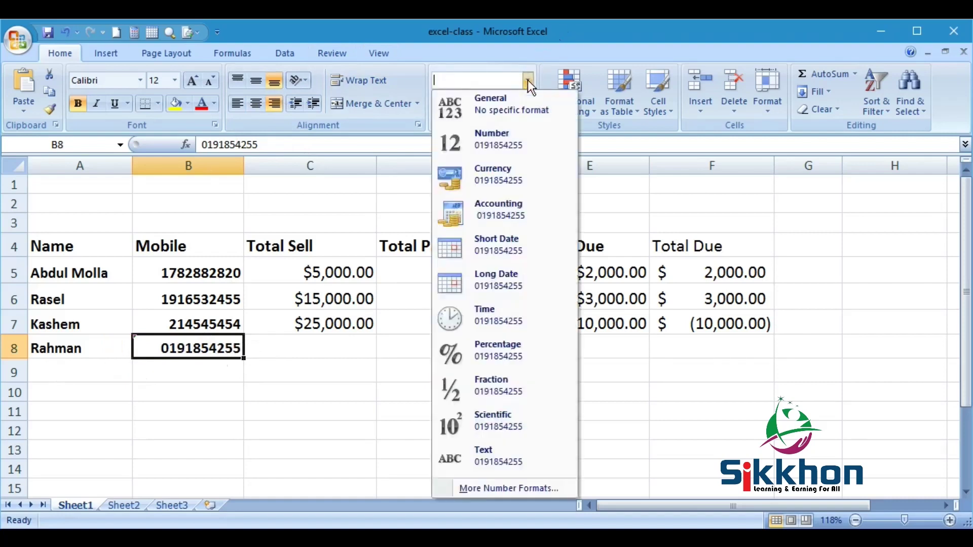
left_click(190, 344)
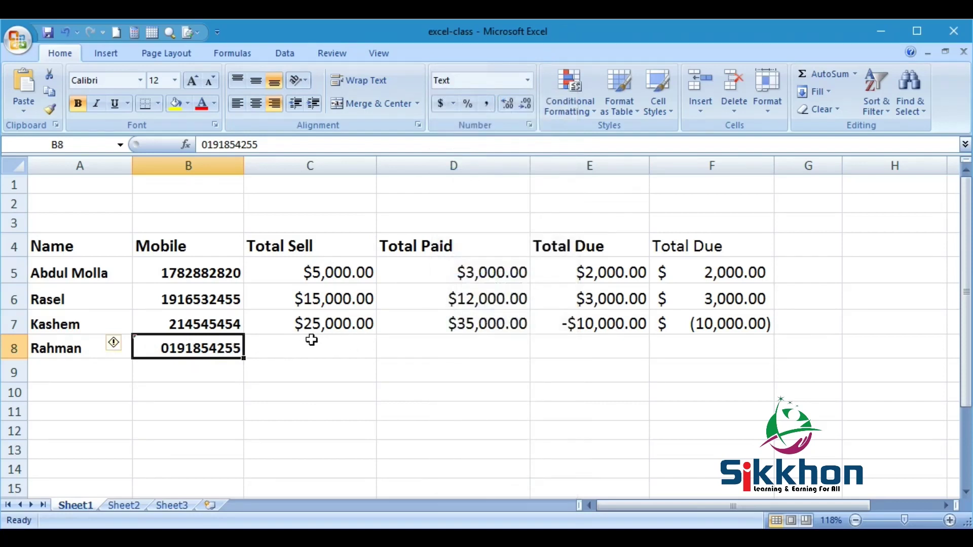
left_click(304, 260)
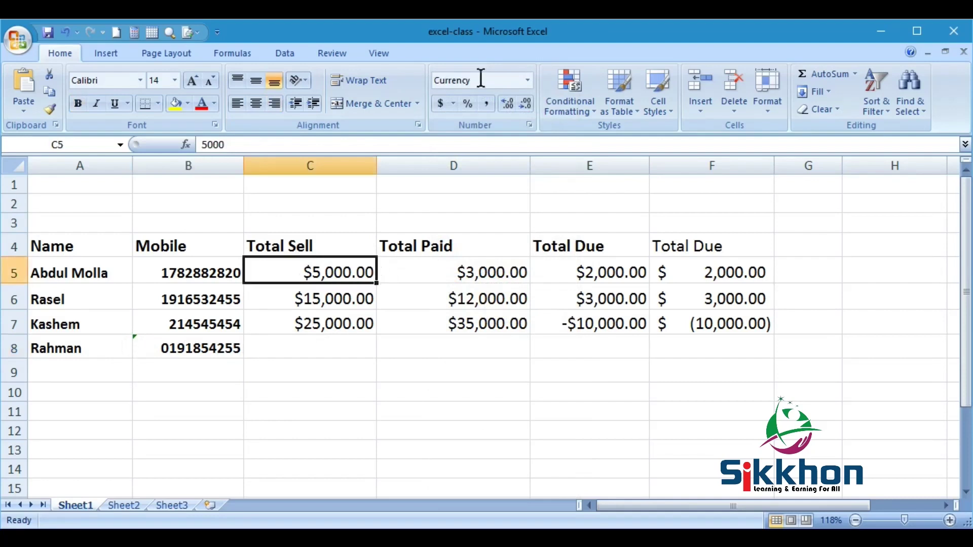
left_click(527, 80)
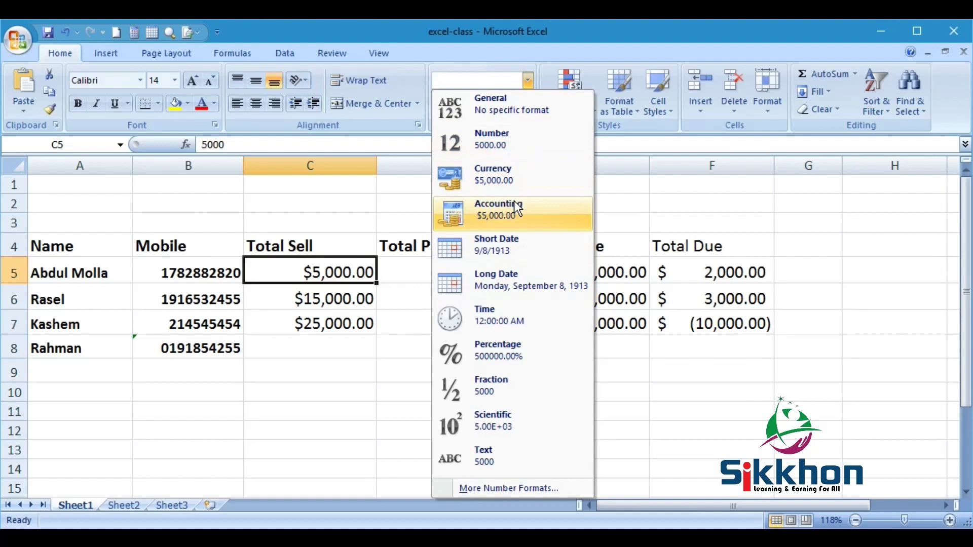
left_click(312, 343)
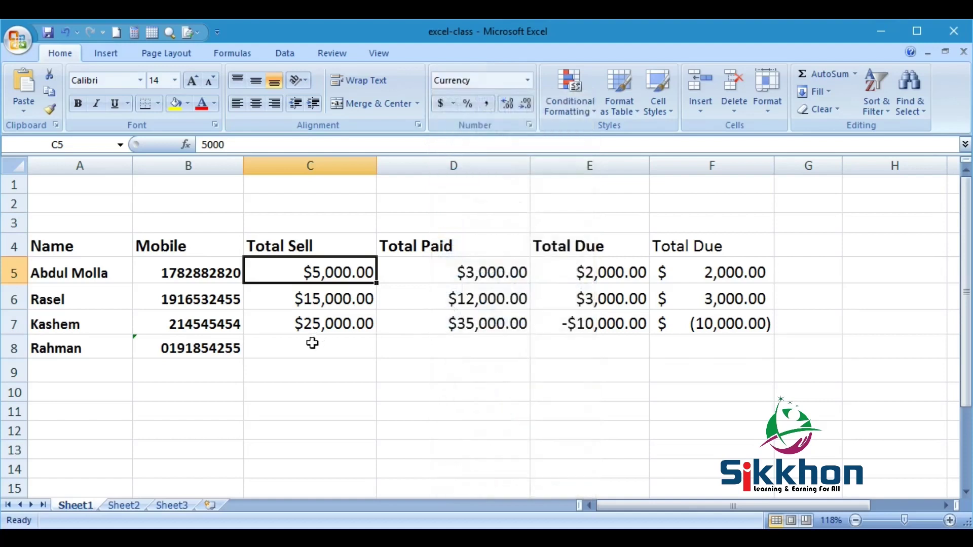
left_click(312, 343)
- Enter 20000 in C8 and format it as Number with thousands separators, showing 20,000.00
type("20000")
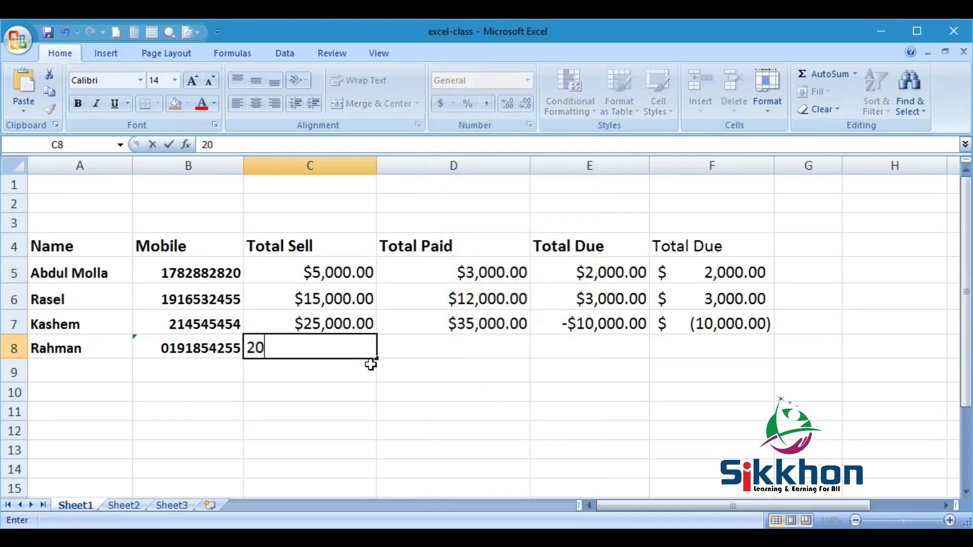
key("Return")
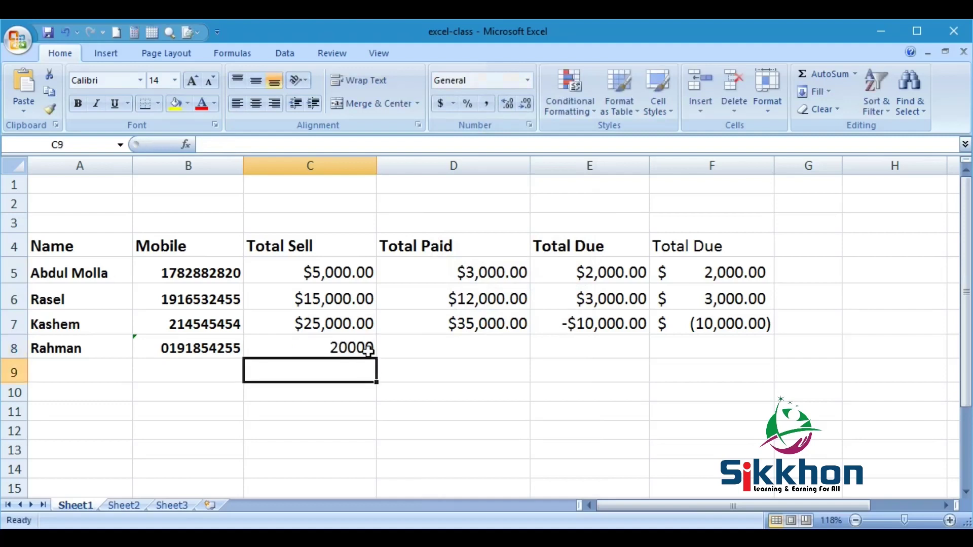
left_click(370, 348)
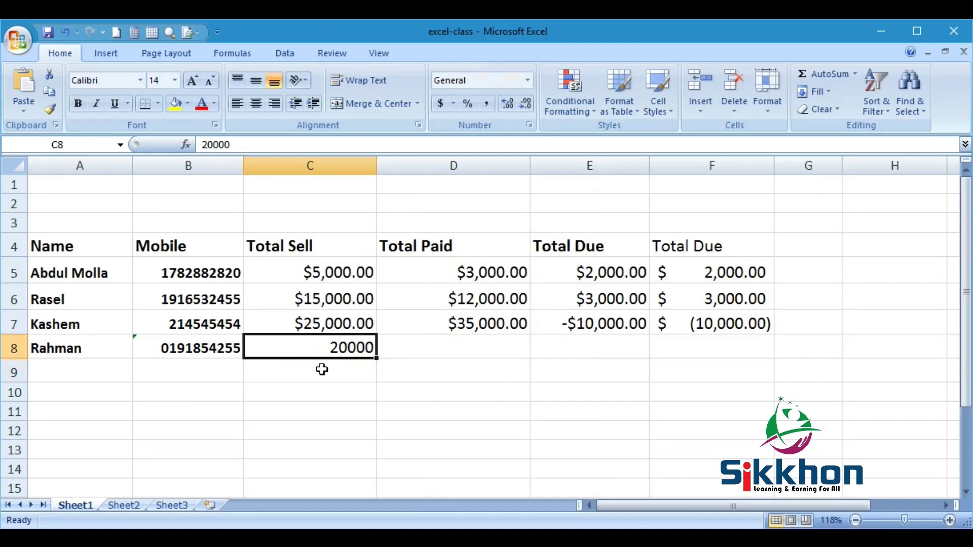
left_click(527, 80)
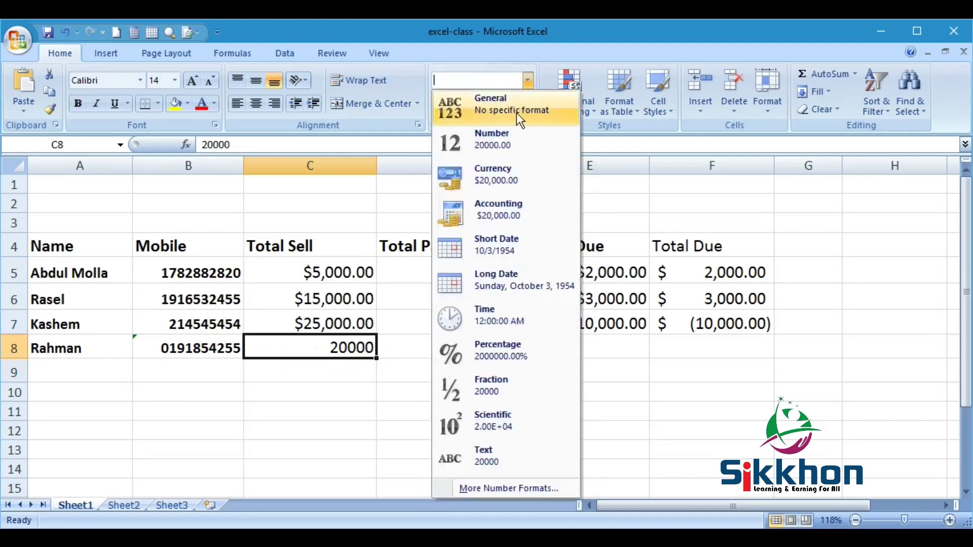
left_click(493, 135)
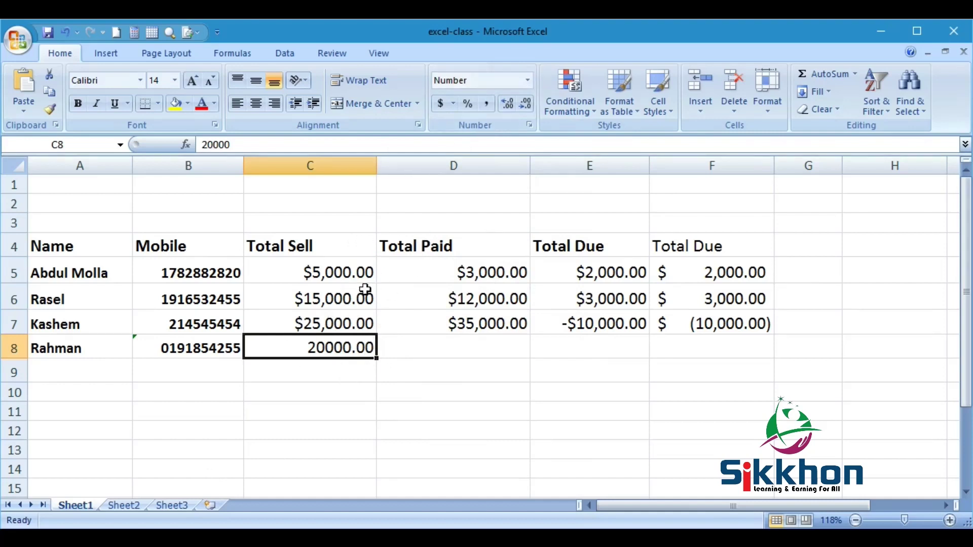
left_click(488, 104)
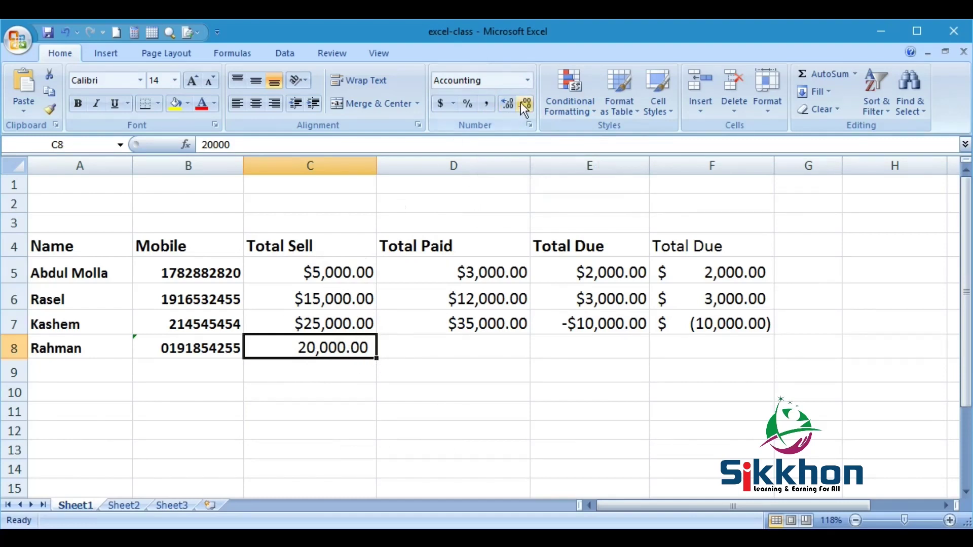
- Recheck the number format list and select C8's raw value in the formula bar
left_click(527, 81)
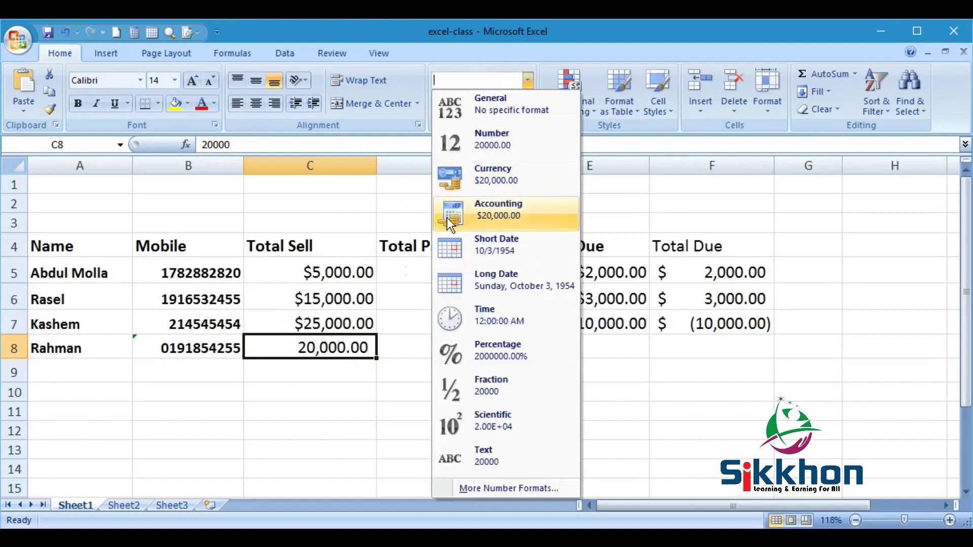
left_click(391, 339)
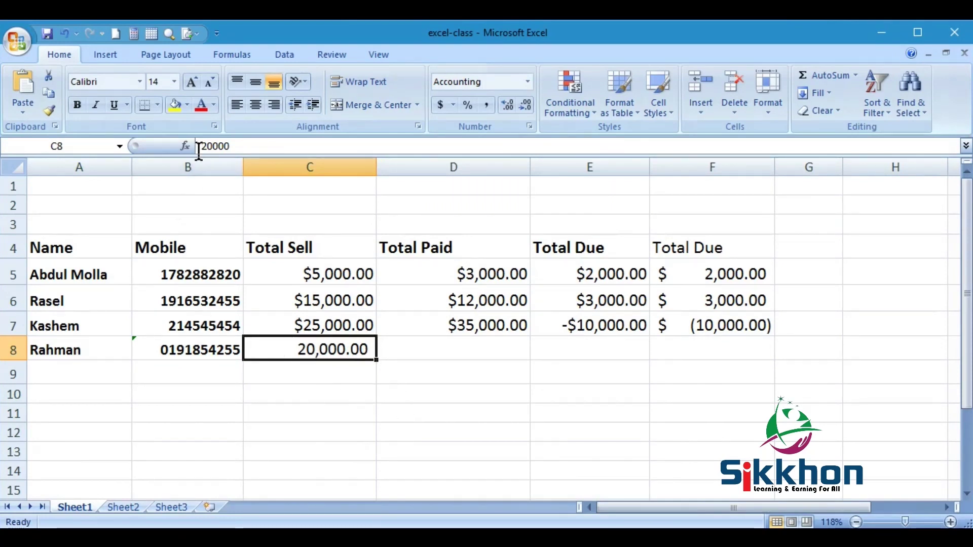
left_click_drag(197, 147, 238, 150)
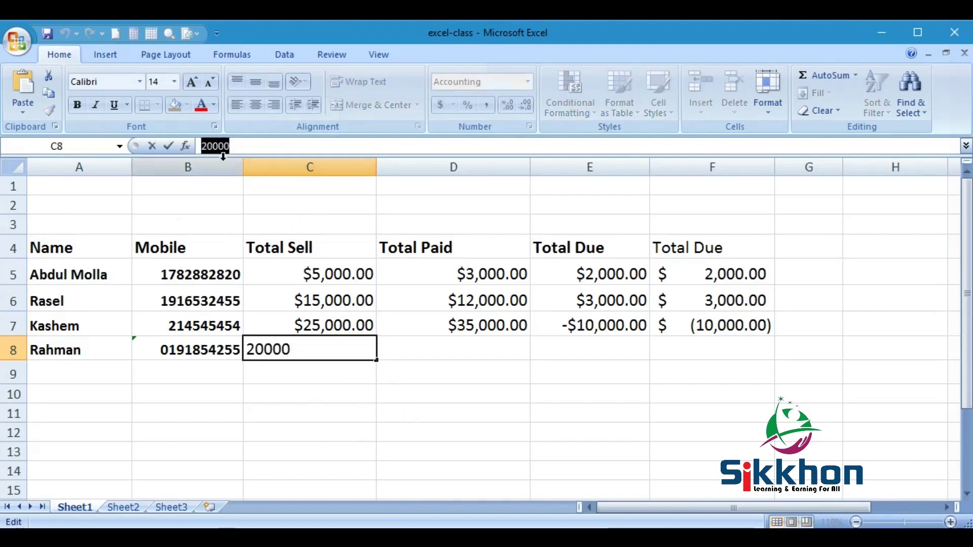
left_click(397, 350)
left_click(339, 357)
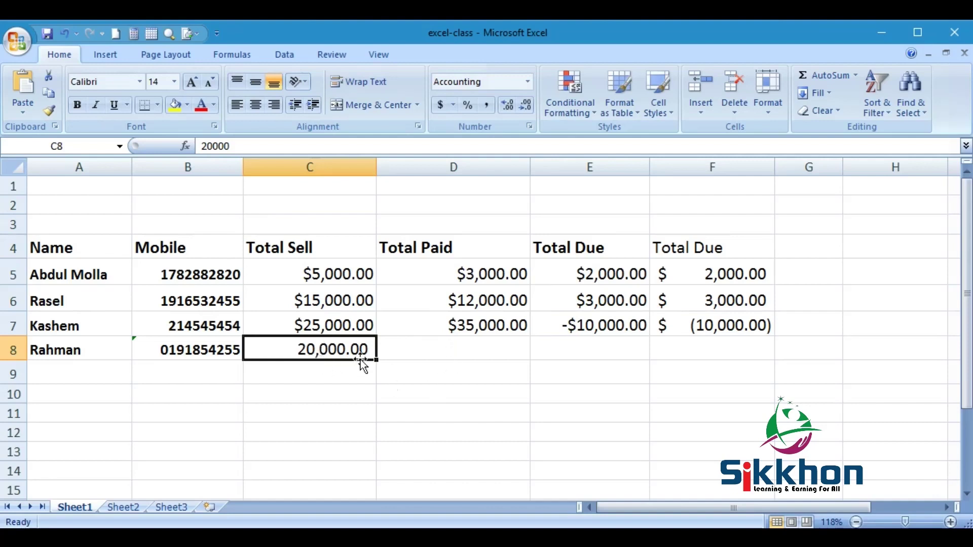
left_click(239, 147)
double_click(238, 147)
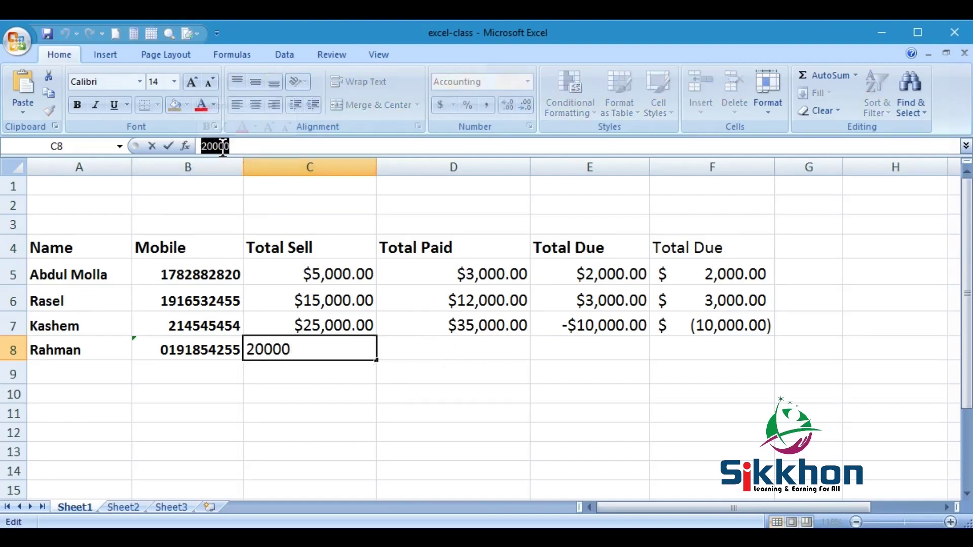
left_click(405, 358)
left_click(320, 349)
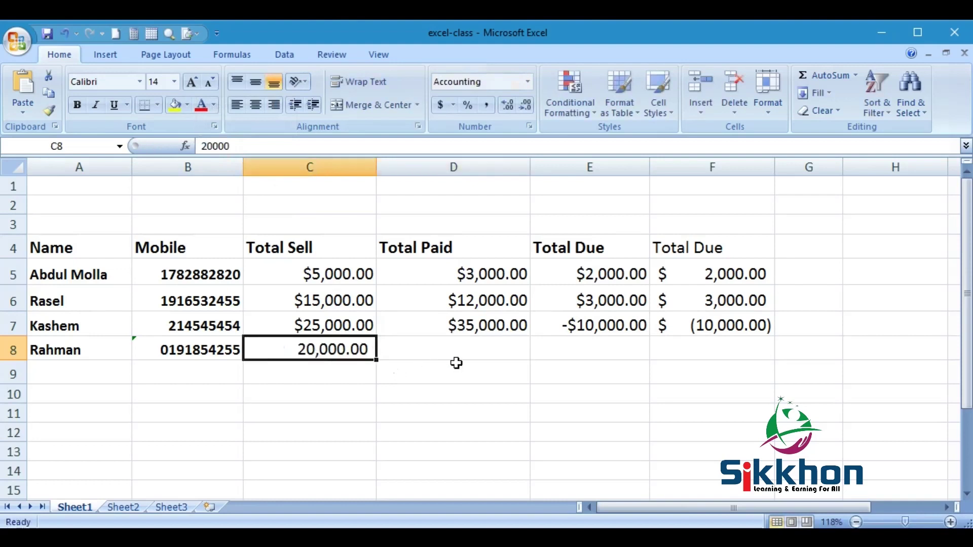
left_click(316, 329)
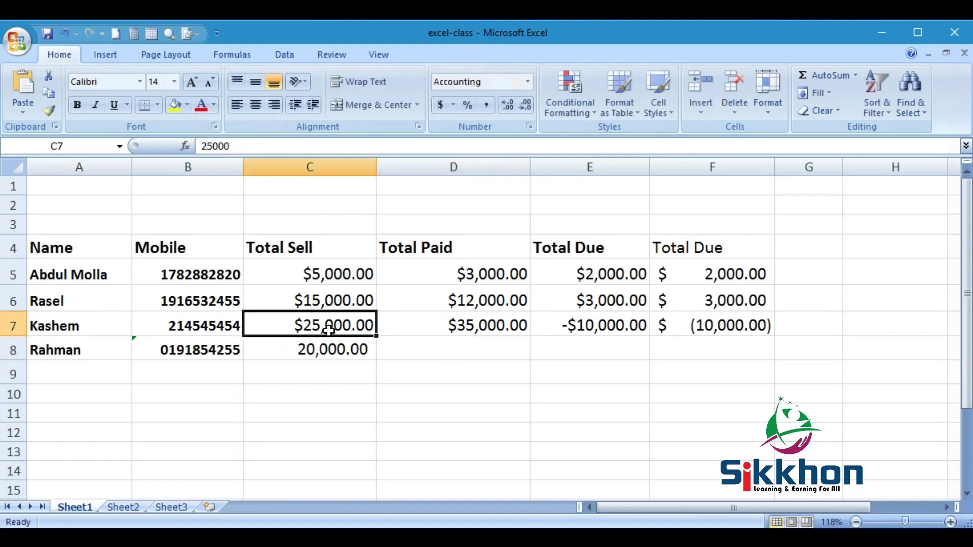
left_click(223, 147)
double_click(223, 147)
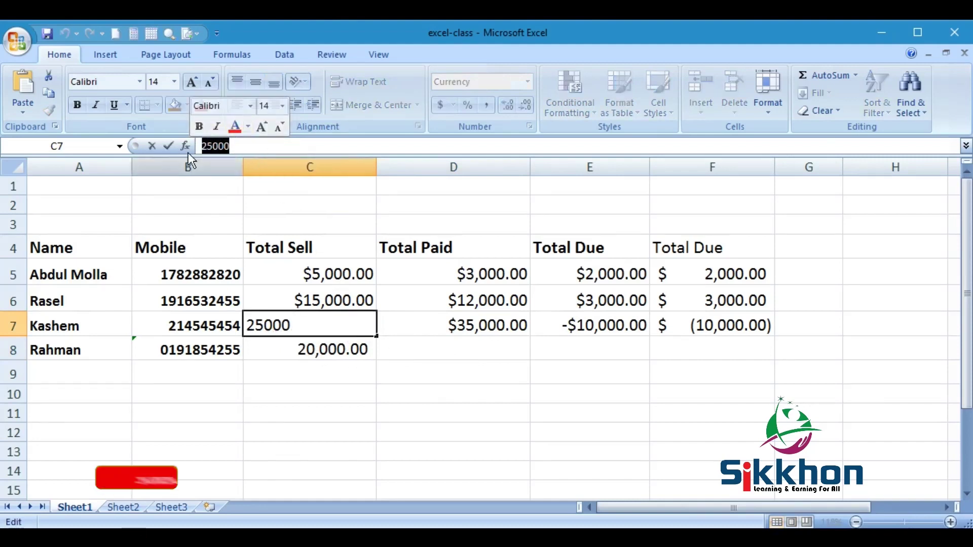
left_click(426, 349)
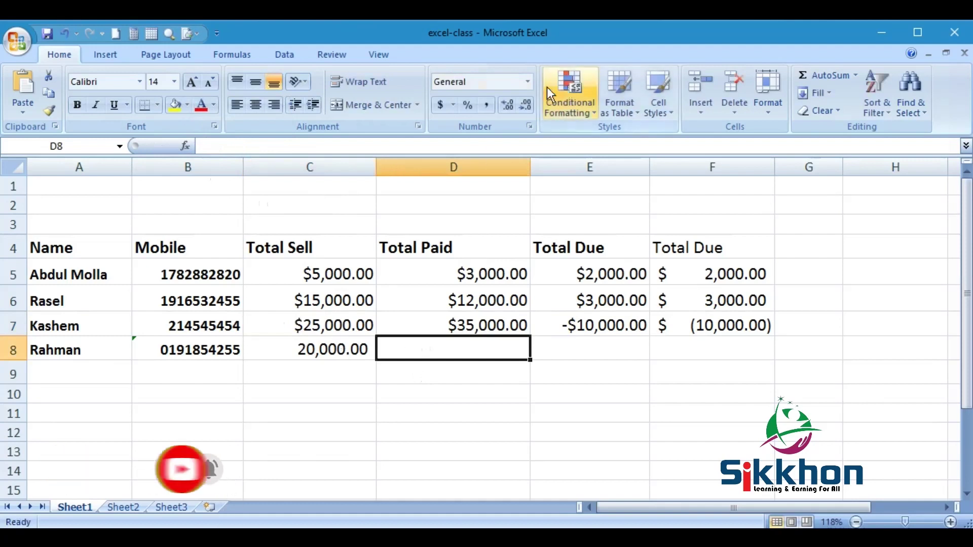
left_click(529, 83)
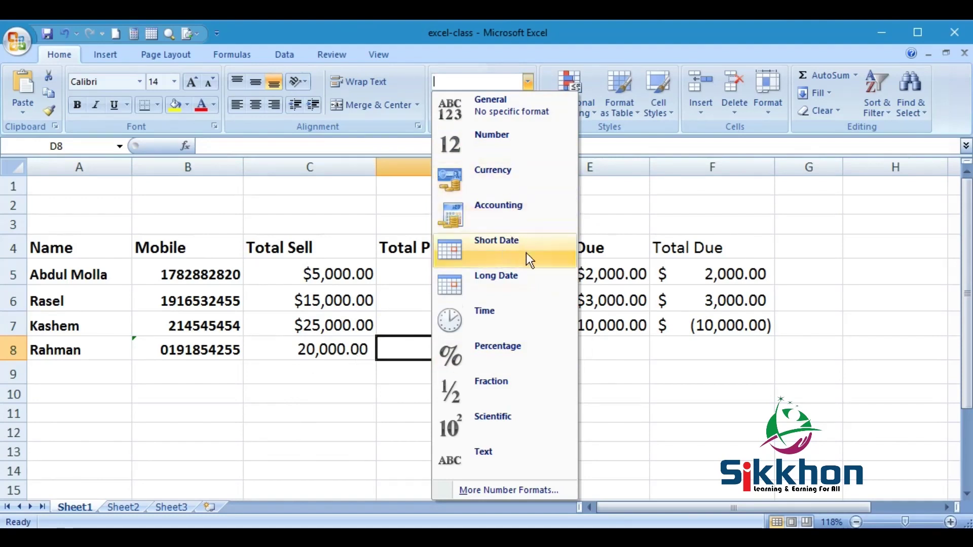
- Apply the Accounting format to C8 so the 20000 reads $ 20,000.00
left_click(316, 349)
left_click(334, 345)
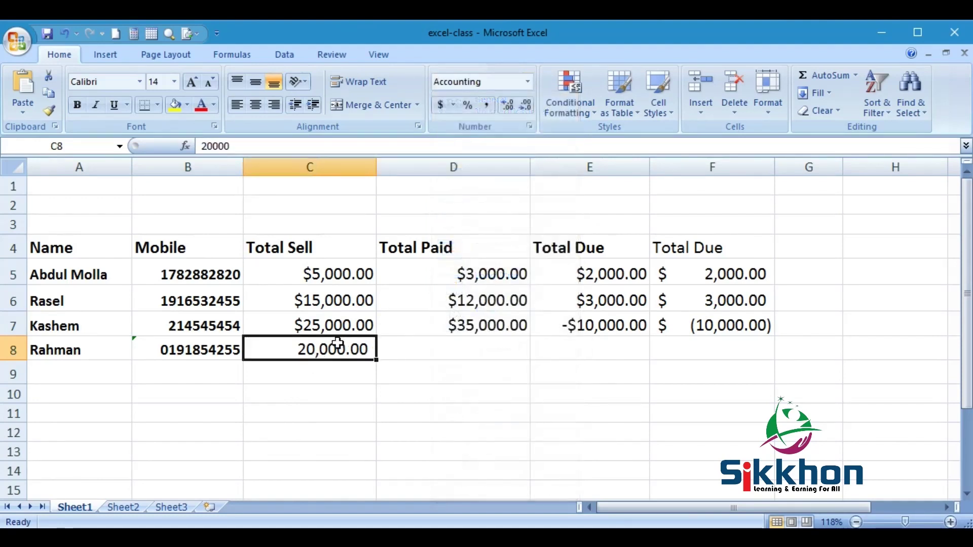
left_click(528, 82)
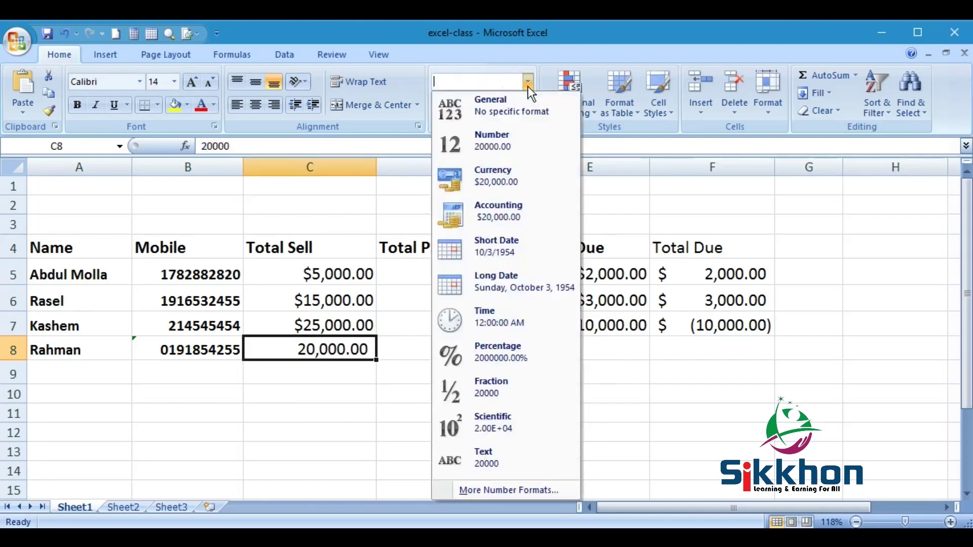
left_click(504, 212)
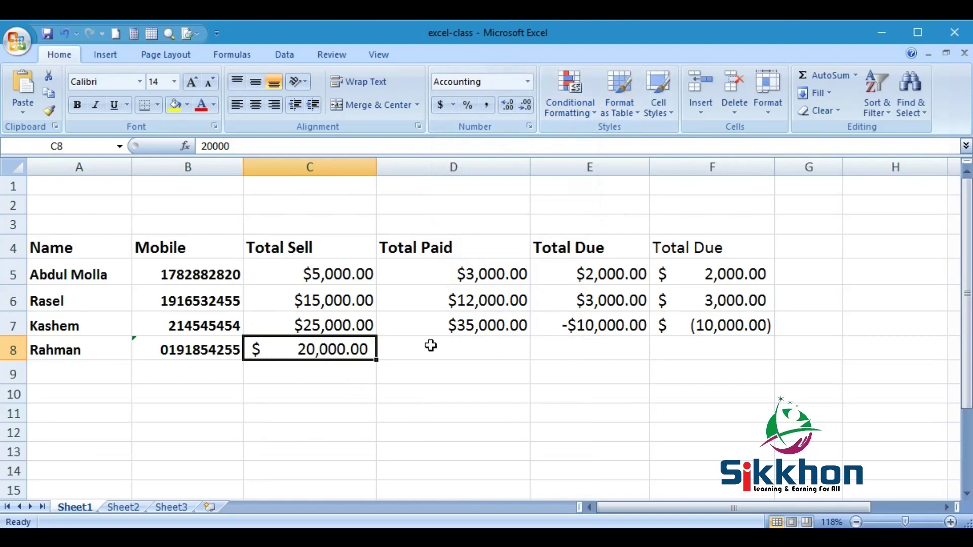
left_click(324, 372)
- Enter 20000 in C9 with Comma Style, displaying 20,000.00 without a dollar sign
type("20")
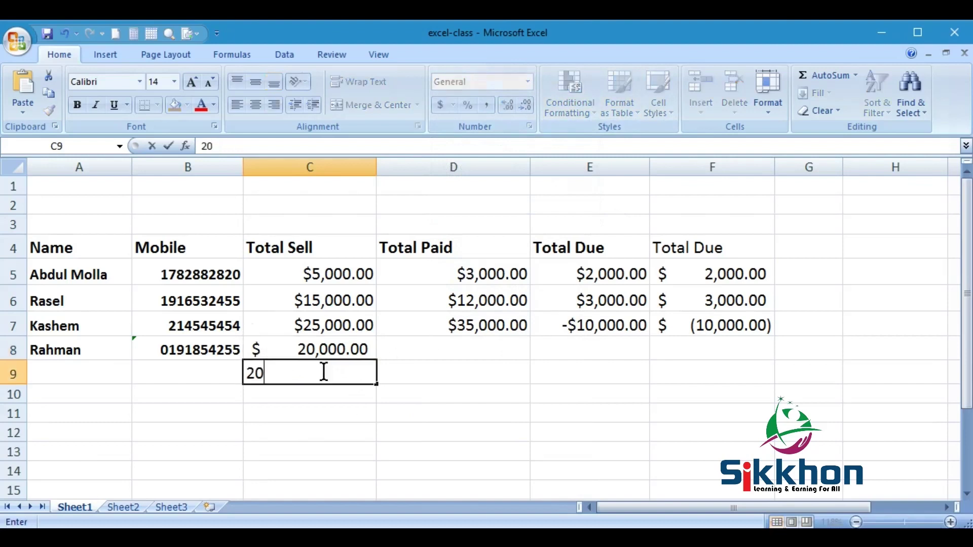
type("000")
key("Return")
left_click(351, 377)
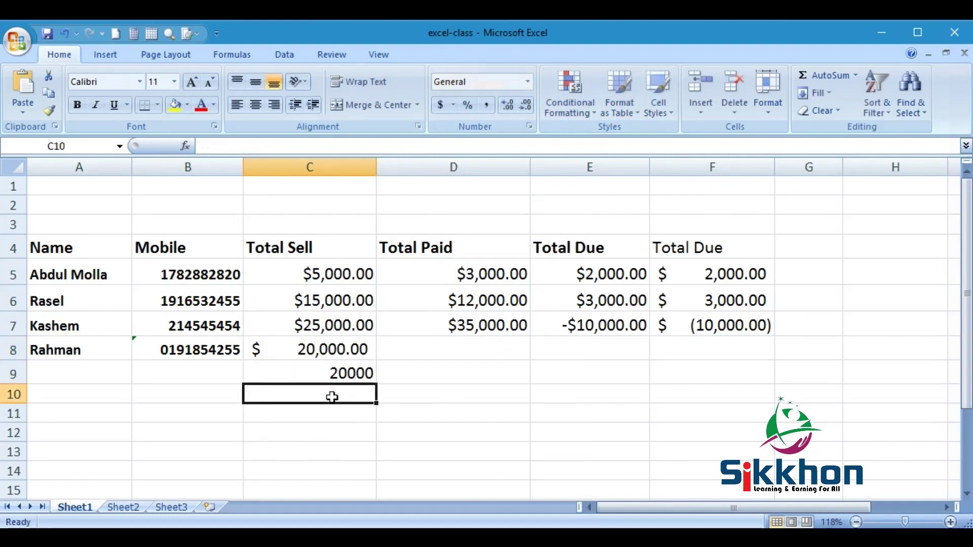
left_click(488, 106)
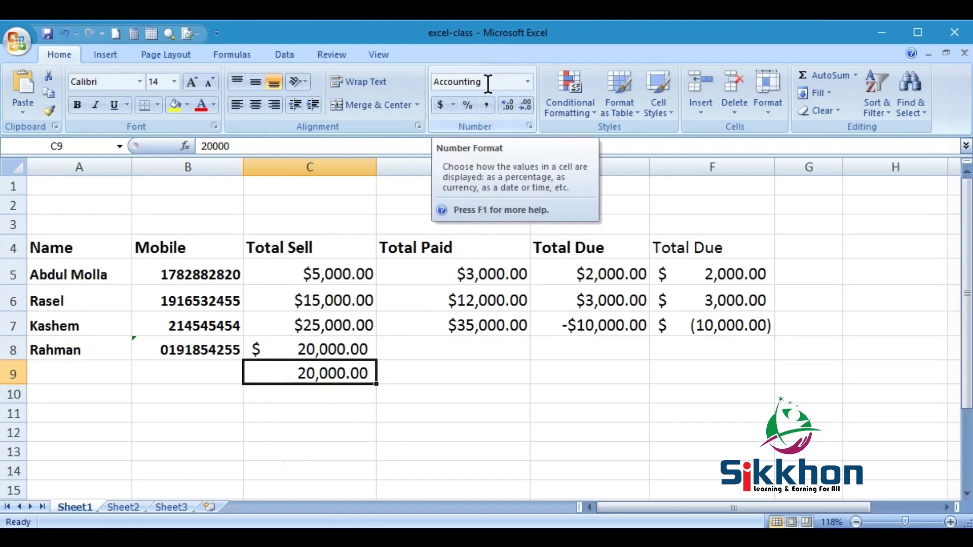
- Reapply Accounting to C8 for comparison and begin entering 20000 in C10
left_click(321, 349)
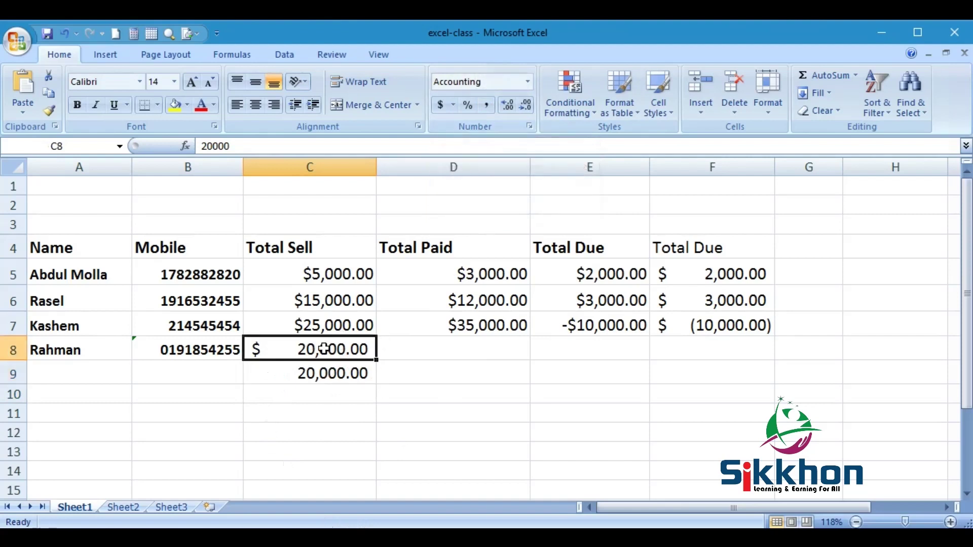
left_click(527, 81)
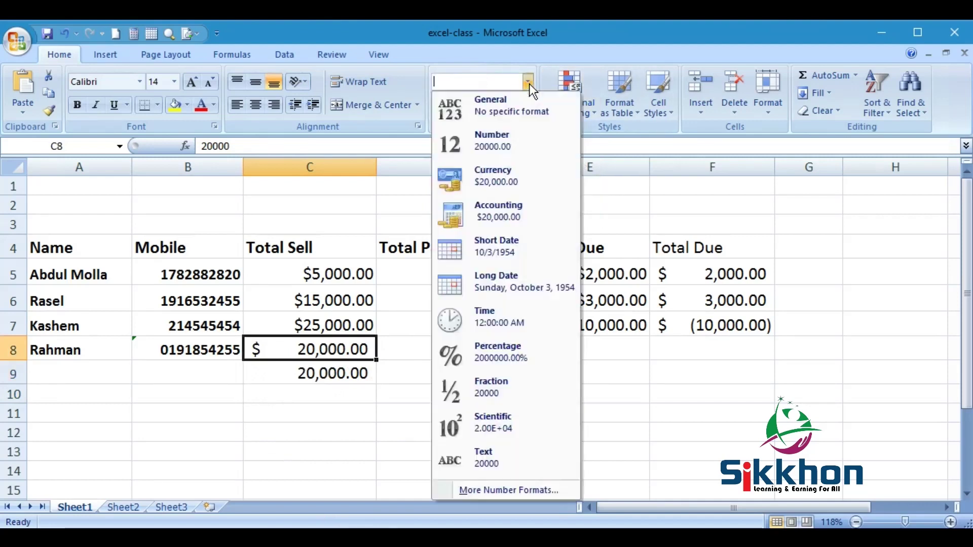
left_click(501, 208)
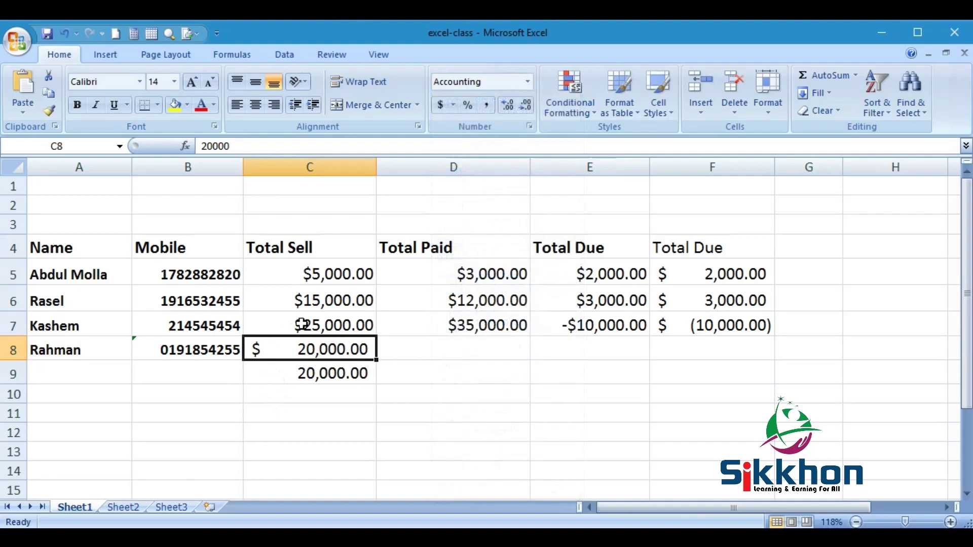
left_click(300, 399)
type("20000")
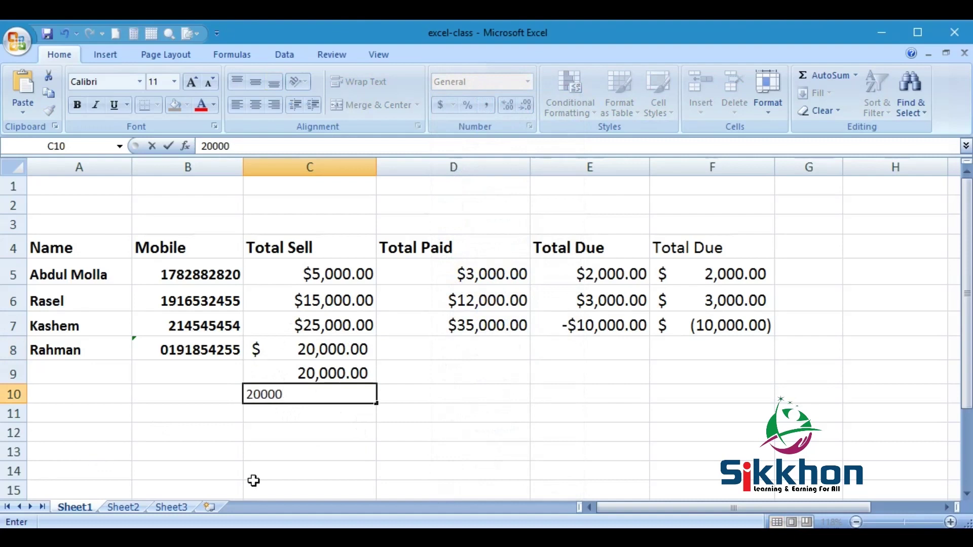
- Give the 20000 in C10 the Currency format, showing $20,000.00, and compare with C8
key("Return")
left_click(354, 398)
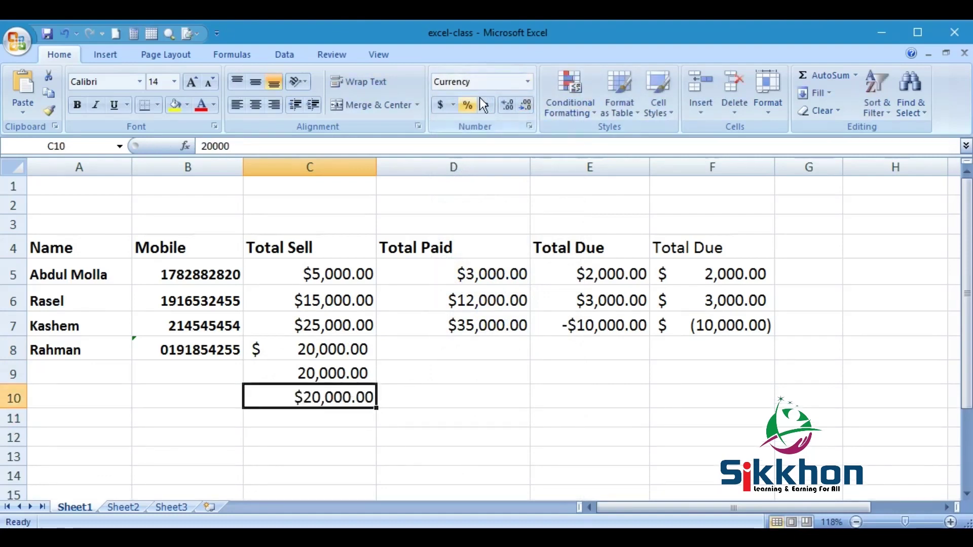
left_click(527, 81)
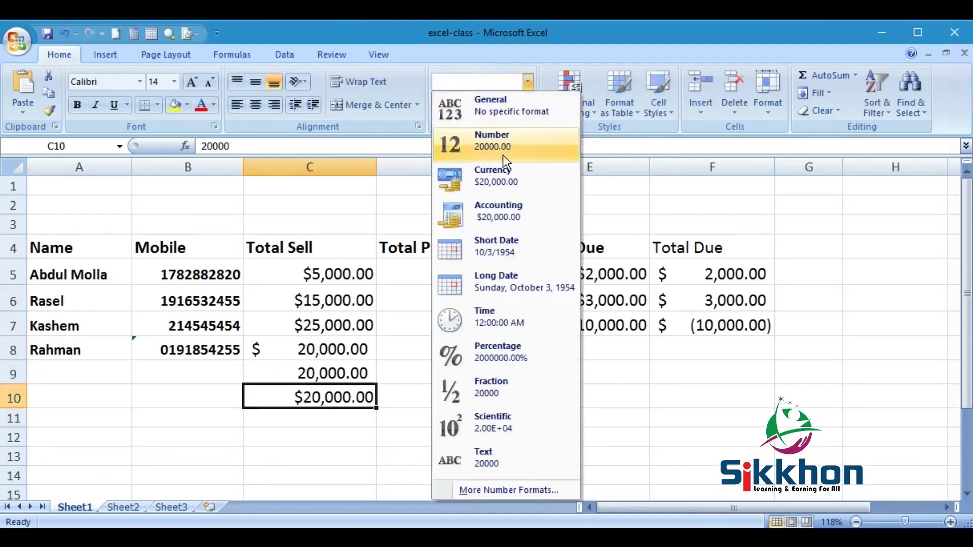
left_click(518, 186)
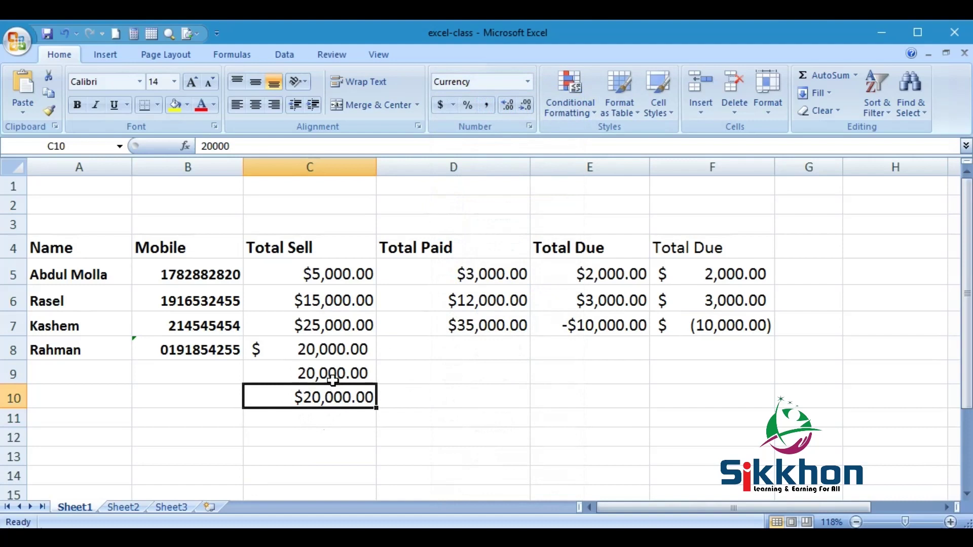
left_click(315, 353)
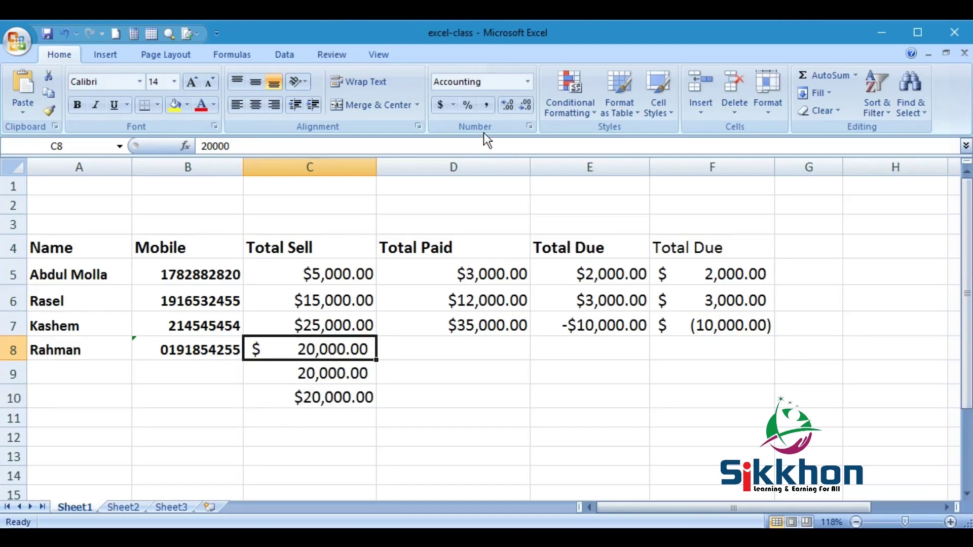
- Delete the contents of B9:C9, then review the Accounting C8 and Currency C10 values
left_click(328, 400)
left_click(304, 372)
left_click(217, 381)
left_click_drag(216, 381, 340, 375)
key("Delete")
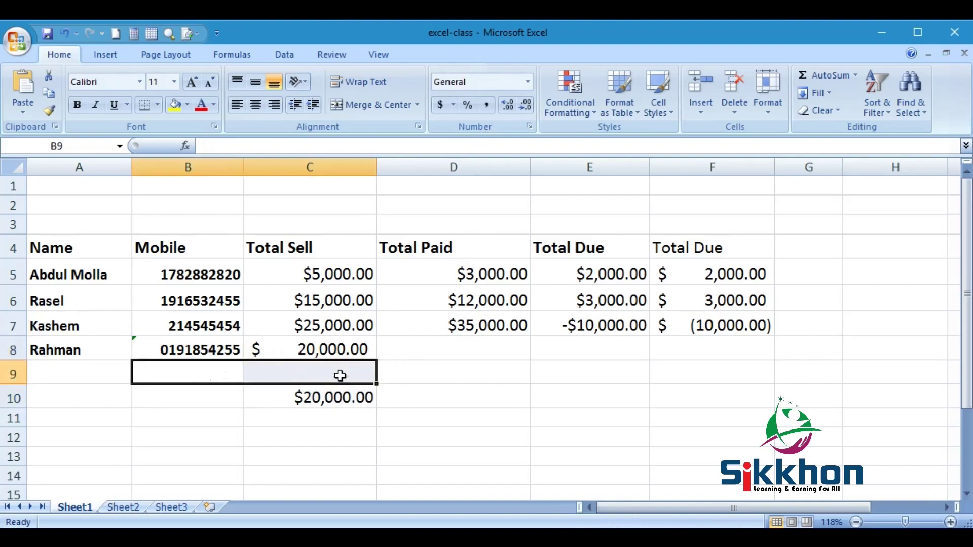
left_click(330, 373)
left_click(331, 355)
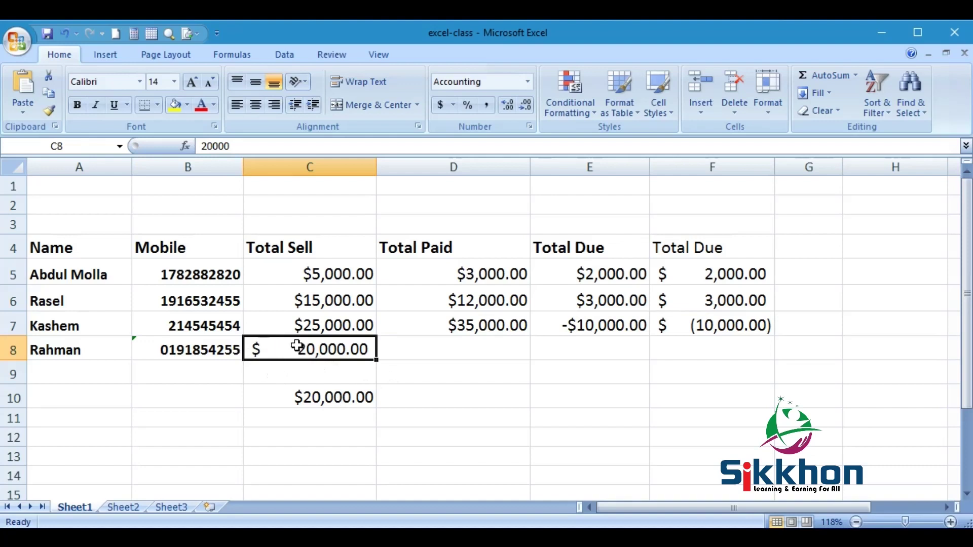
left_click(310, 404)
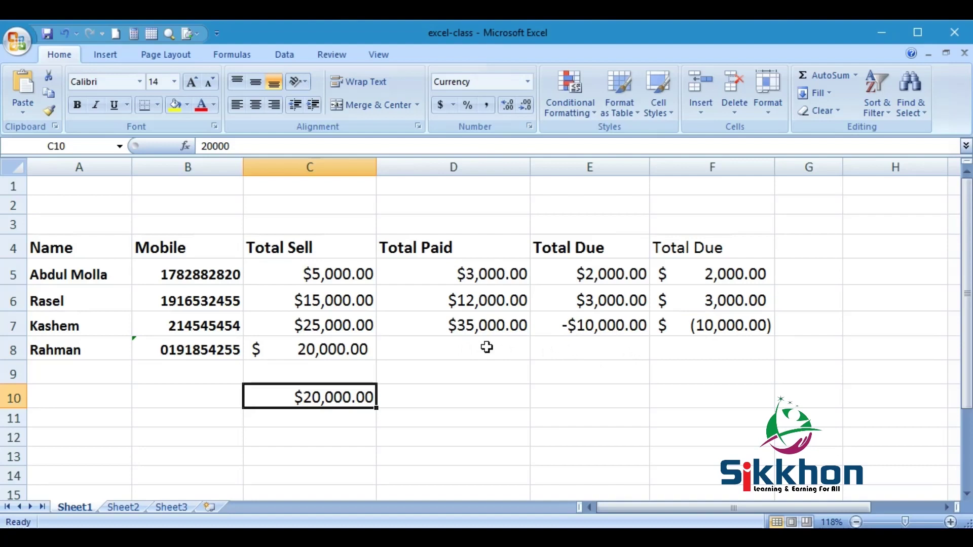
left_click(604, 250)
left_click(595, 324)
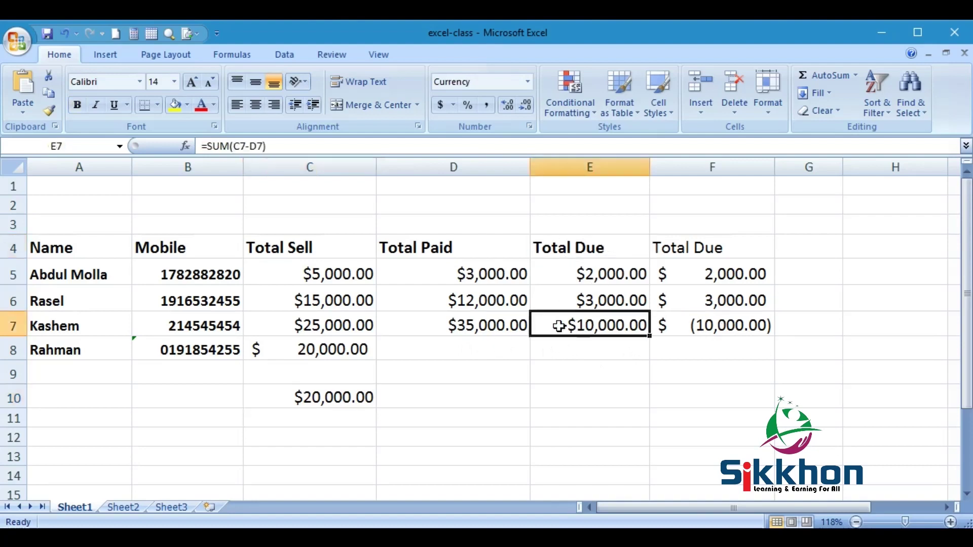
left_click_drag(715, 266, 710, 326)
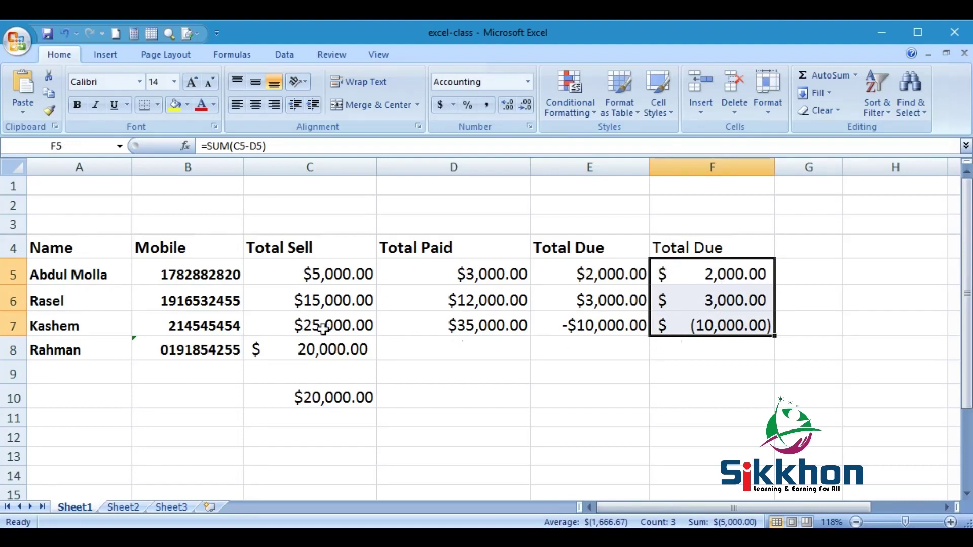
left_click(498, 327)
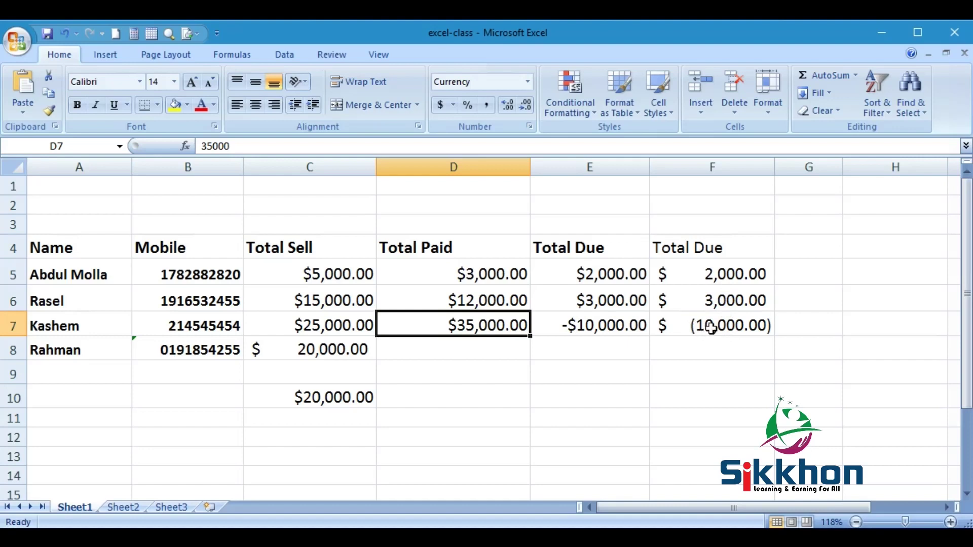
left_click_drag(700, 272, 728, 333)
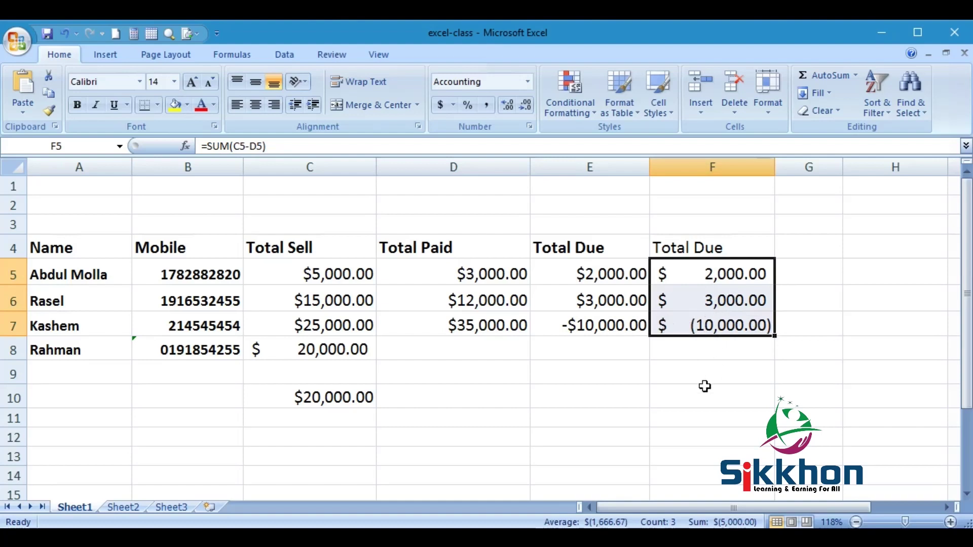
left_click(557, 375)
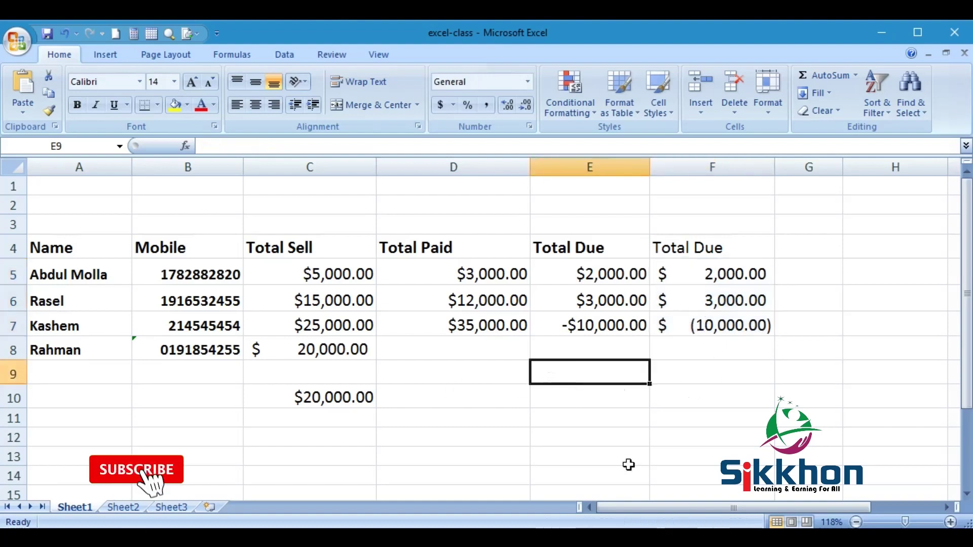
- Type -20000 into E9 and give it Accounting format, displaying $ (20,000.00)
type("-20000")
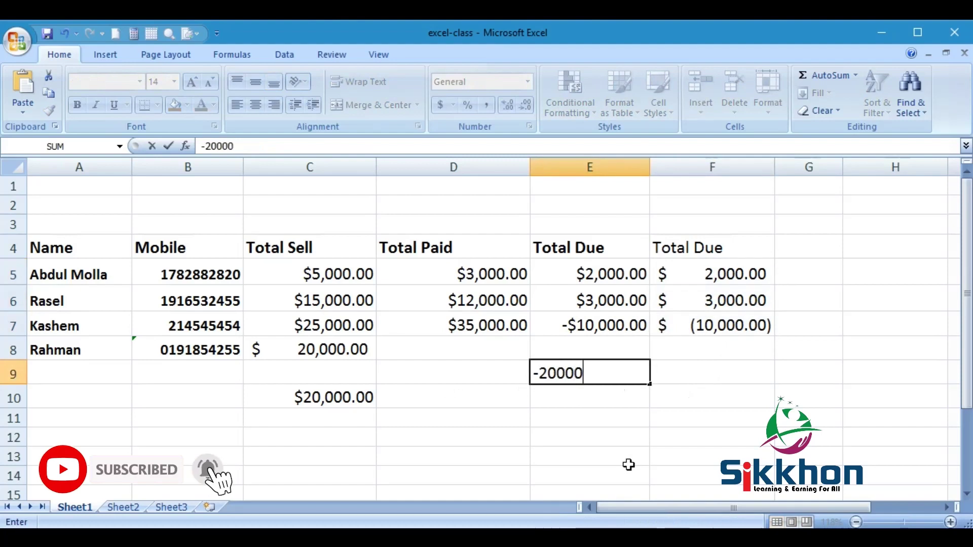
left_click(710, 380)
left_click(605, 374)
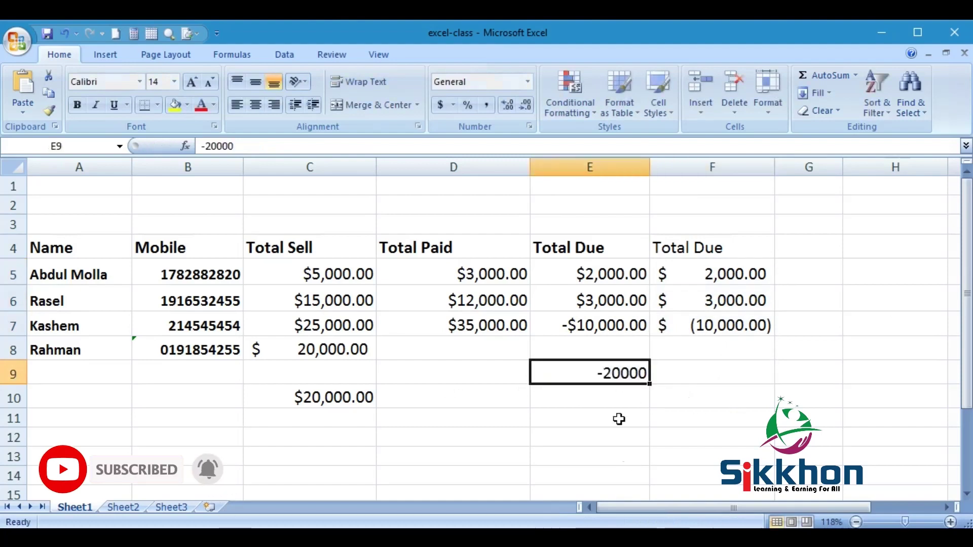
left_click(527, 81)
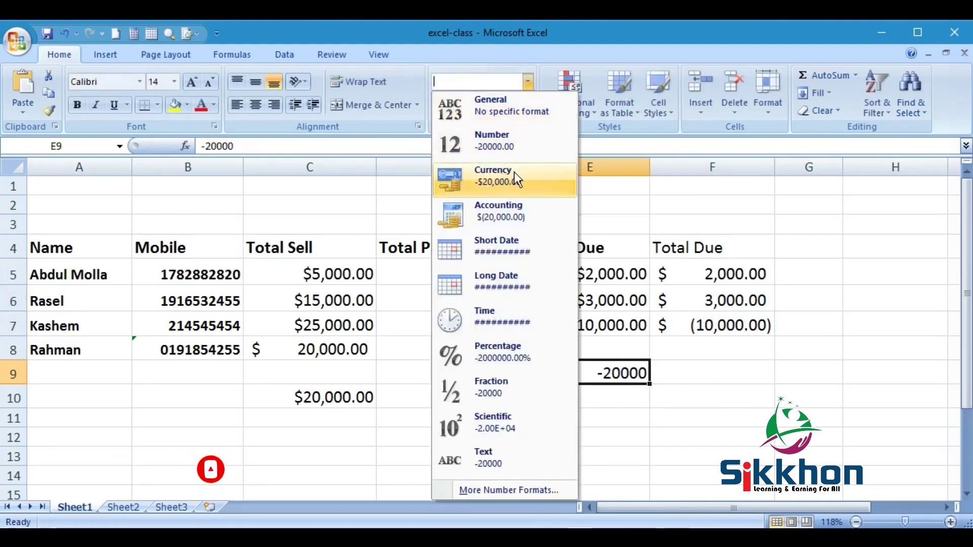
left_click(499, 212)
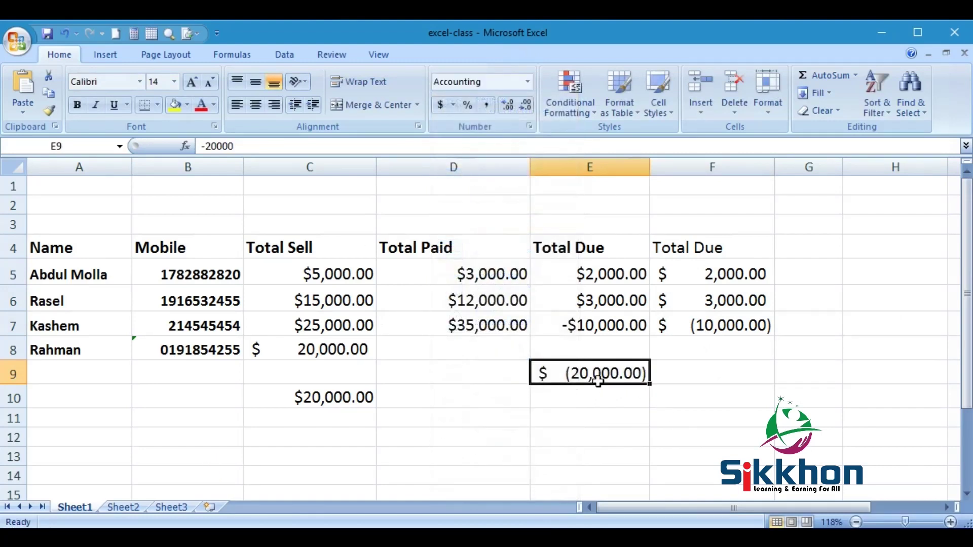
- Enter 20000 in E10 and apply the Currency format
left_click(592, 405)
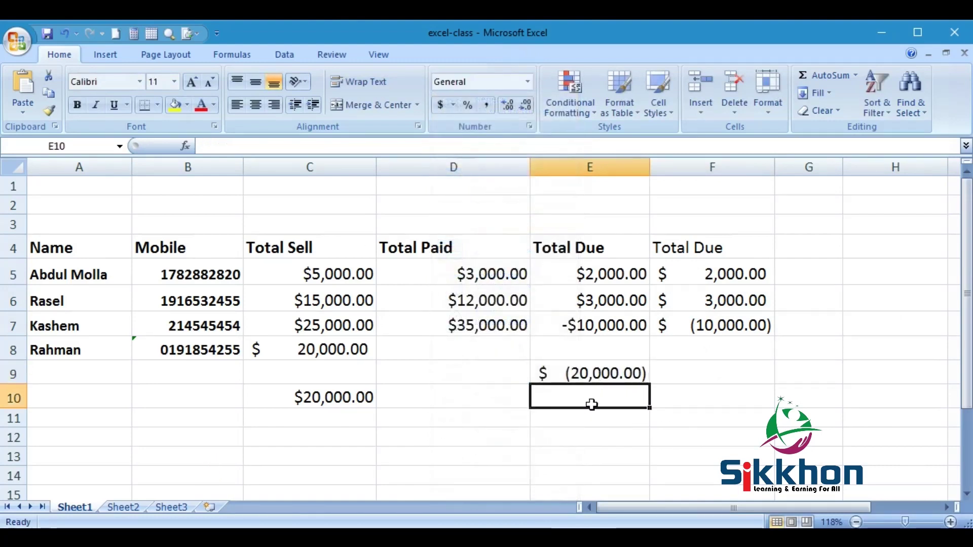
type("20000")
key("Return")
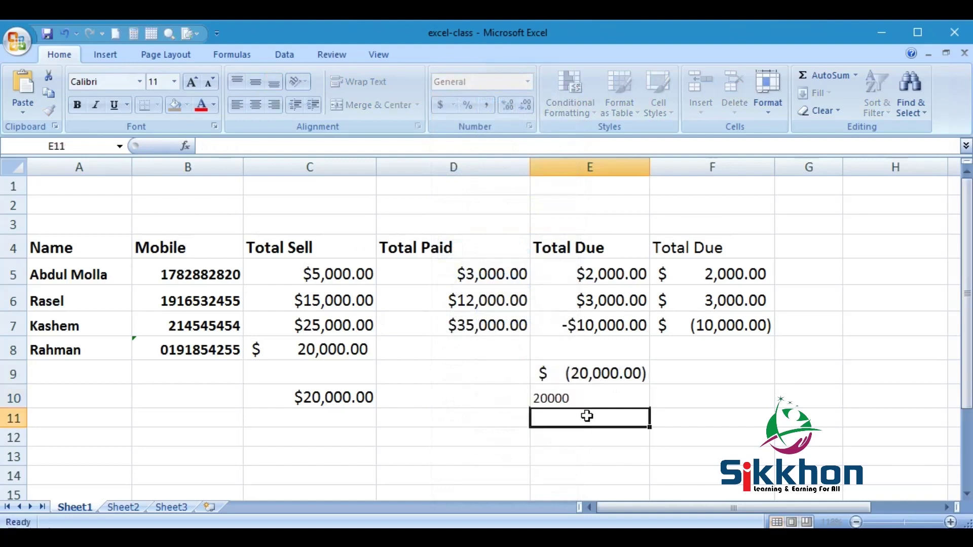
left_click(592, 399)
left_click(528, 81)
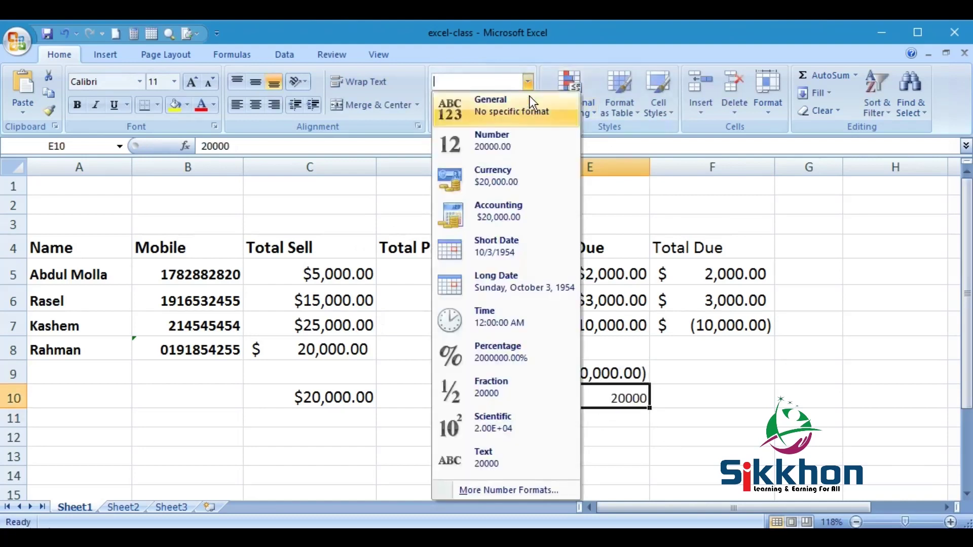
left_click(509, 190)
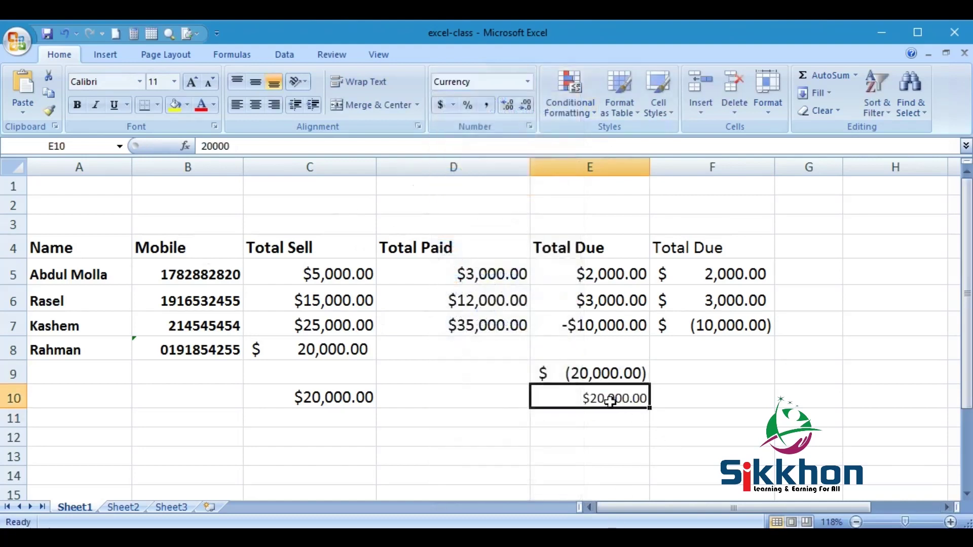
- Make E10 negative, showing -$20,000.00, and enlarge its font to size 14
double_click(583, 397)
type("-")
key("Return")
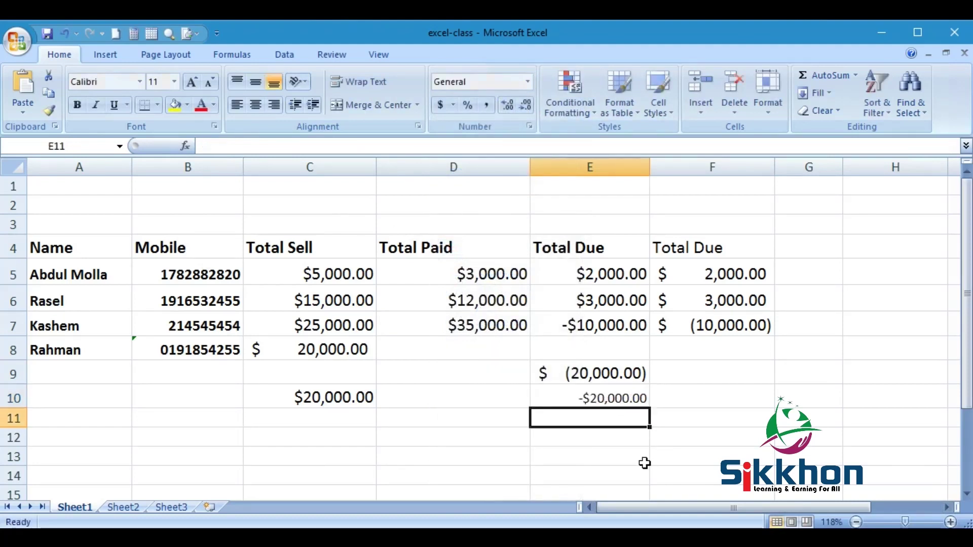
left_click(632, 399)
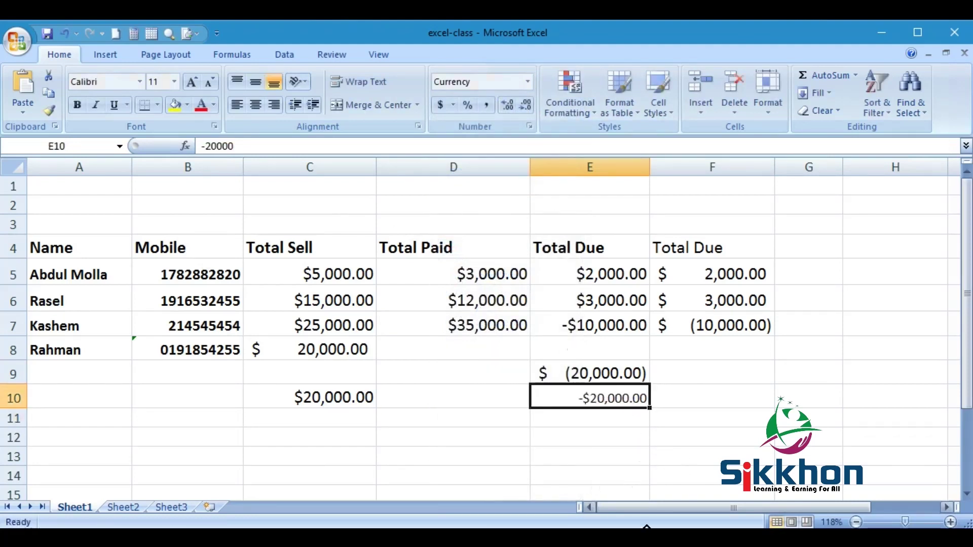
left_click(192, 81)
left_click(192, 80)
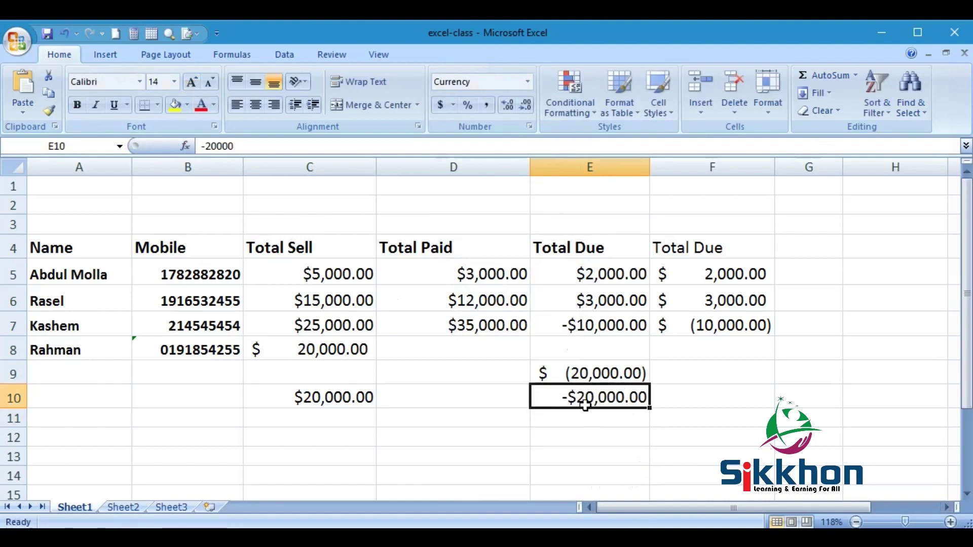
left_click(614, 375)
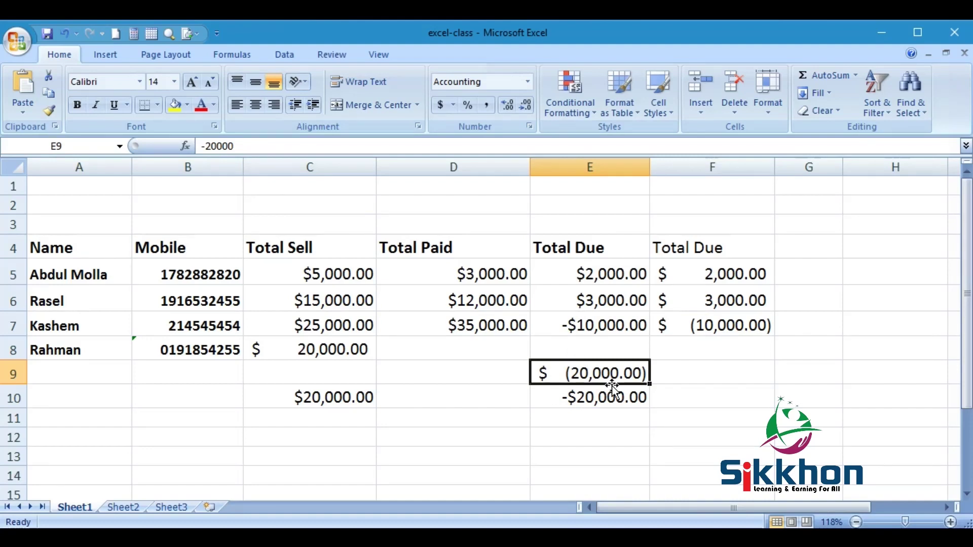
left_click(342, 325)
left_click(476, 326)
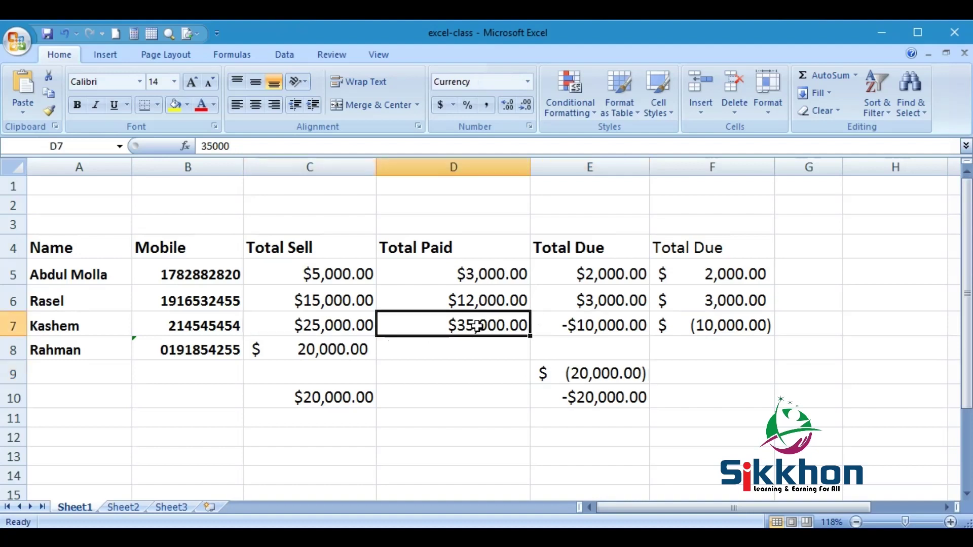
left_click(726, 328)
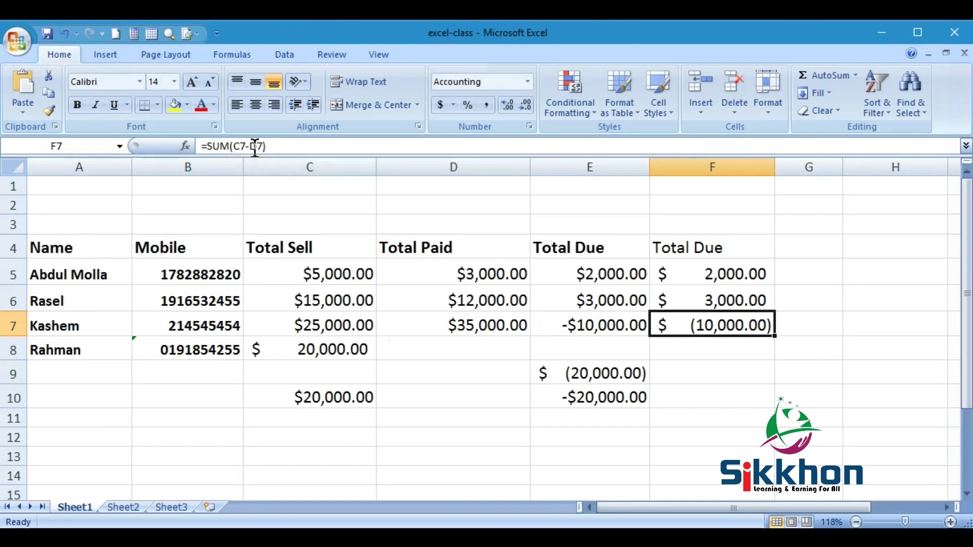
left_click(335, 327)
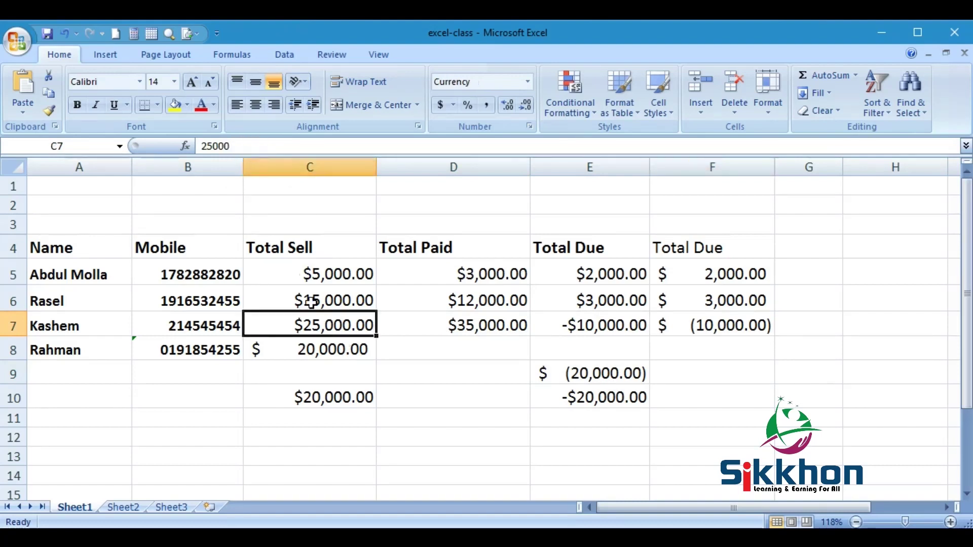
left_click(460, 328)
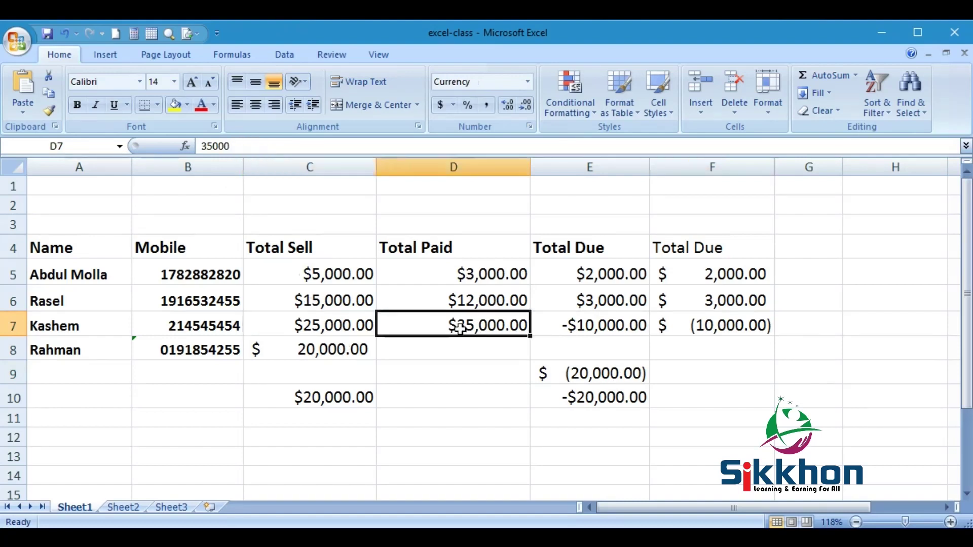
left_click(718, 330)
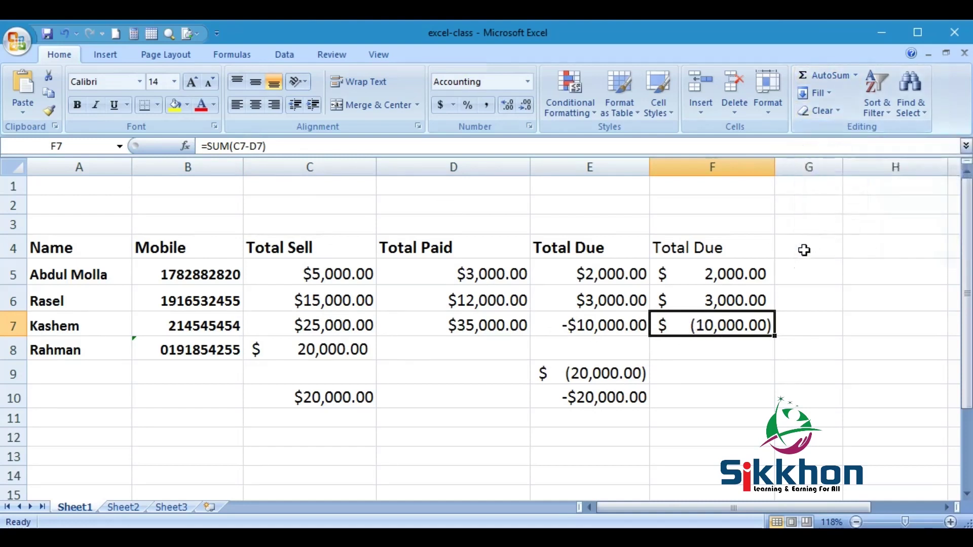
left_click(828, 71)
- Change F7's formula to =SUM(C7-D7) so the row 7 Total Due reads -$10,000.00
left_click_drag(322, 327, 433, 324)
left_click(246, 151)
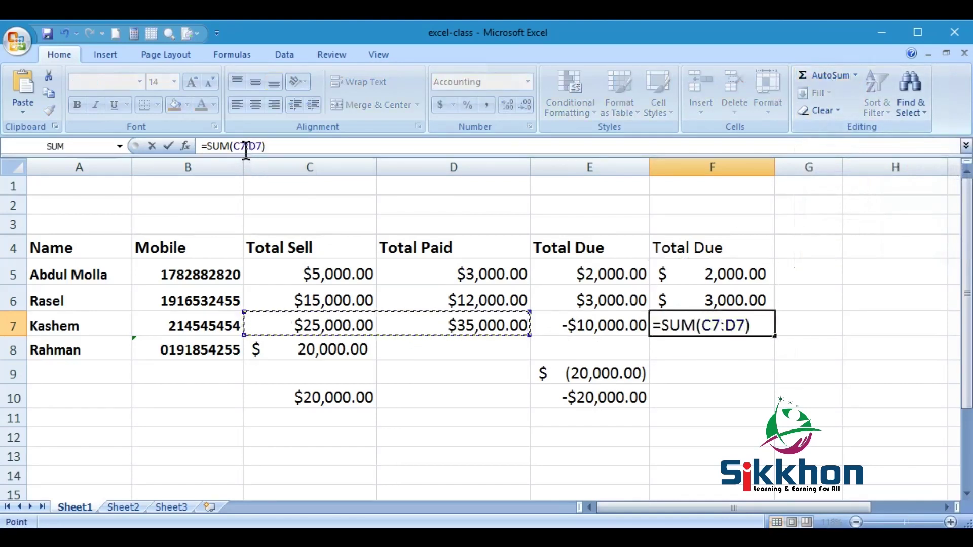
left_click(248, 149)
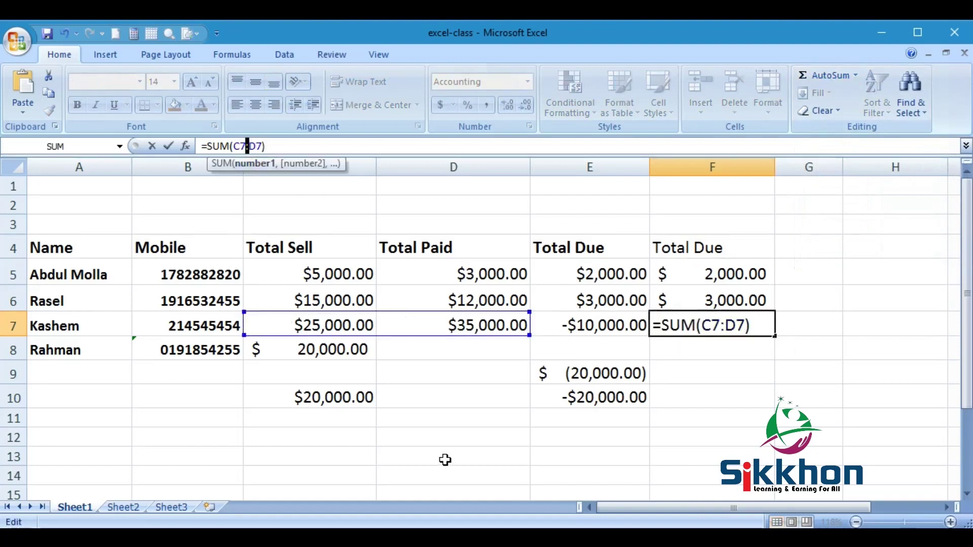
key("Delete")
type("-")
key("Return")
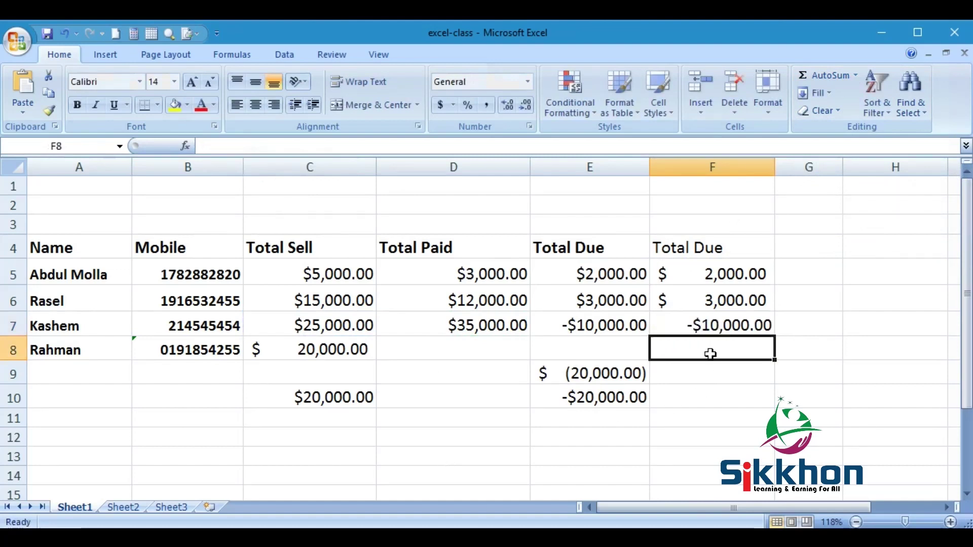
left_click(723, 326)
- Apply Accounting format to F5:F7, then switch the range to Currency format
left_click_drag(716, 276, 722, 324)
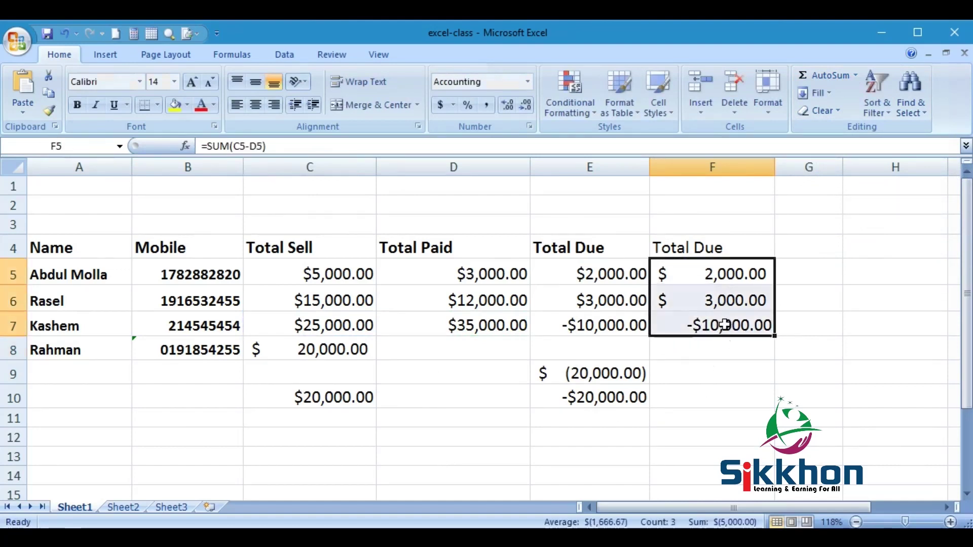
left_click(529, 82)
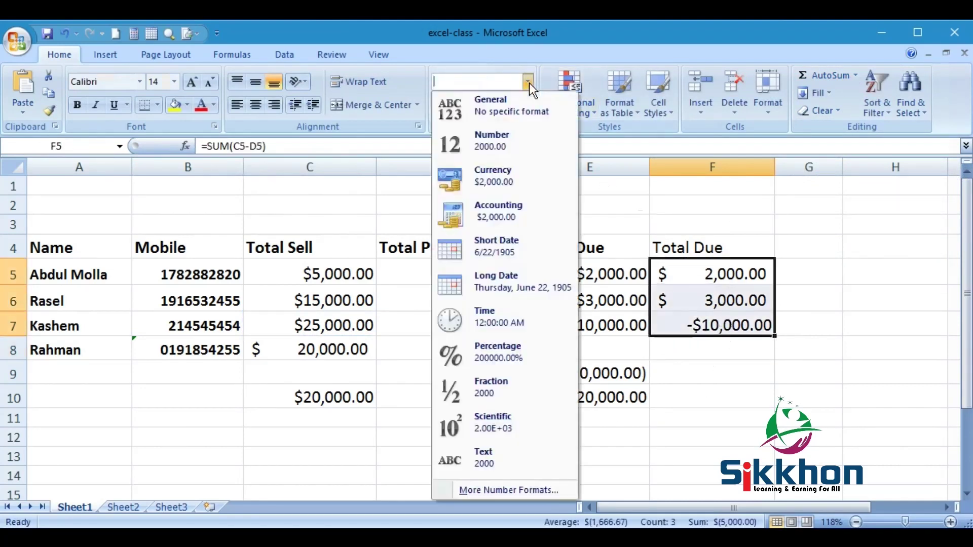
left_click(500, 215)
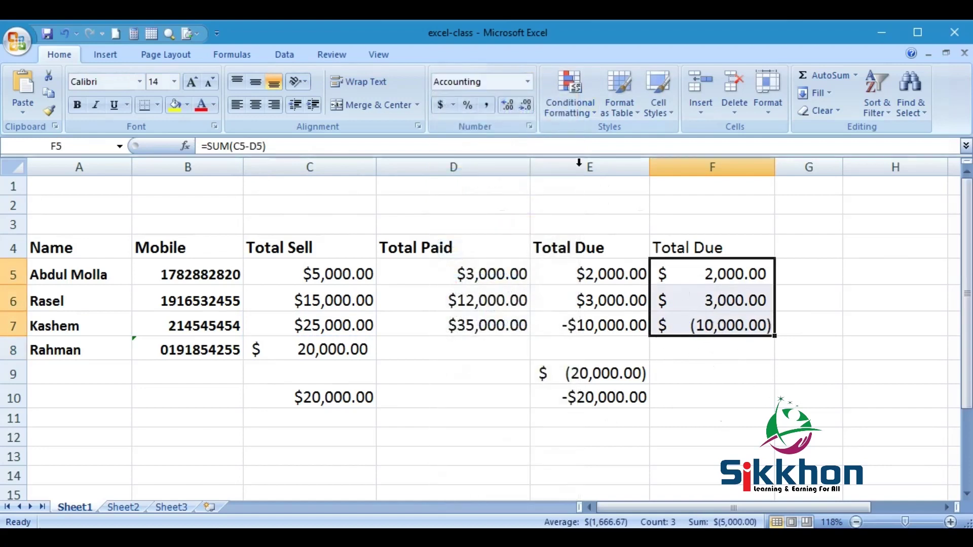
left_click(529, 82)
left_click(508, 172)
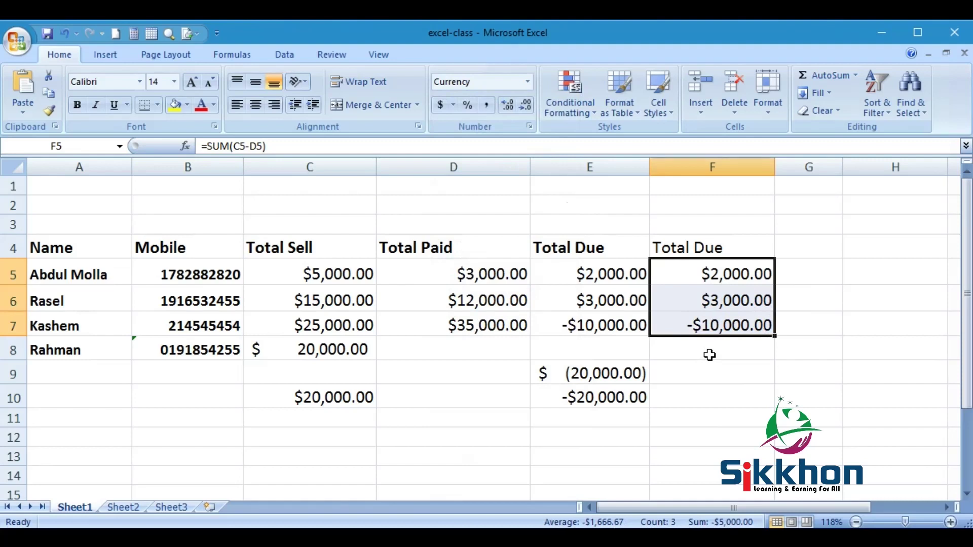
left_click(484, 223)
- Enter the date 03-01-2023 in D3 and check how it is stored
type("03-01-2023")
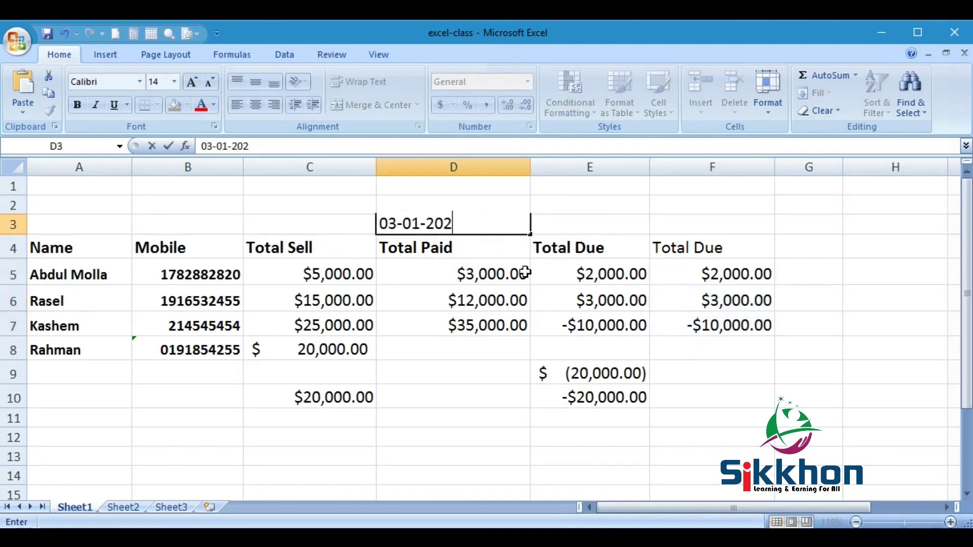
key("Return")
left_click(470, 222)
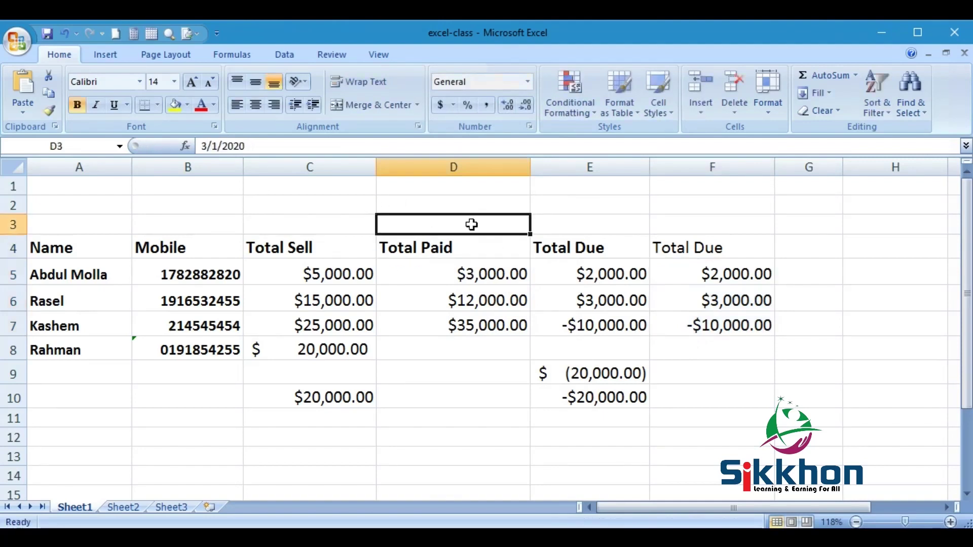
left_click(448, 209)
- Enter 03-01-2020 in D12 and reselect it to confirm it shows as 3/1/2020
left_click(466, 446)
type("03-01-2020")
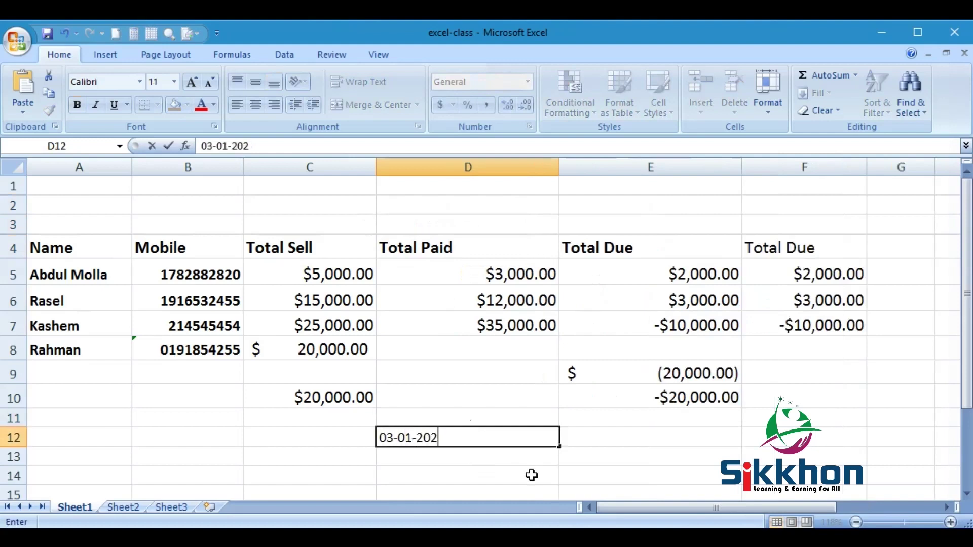
key("Return")
left_click(554, 444)
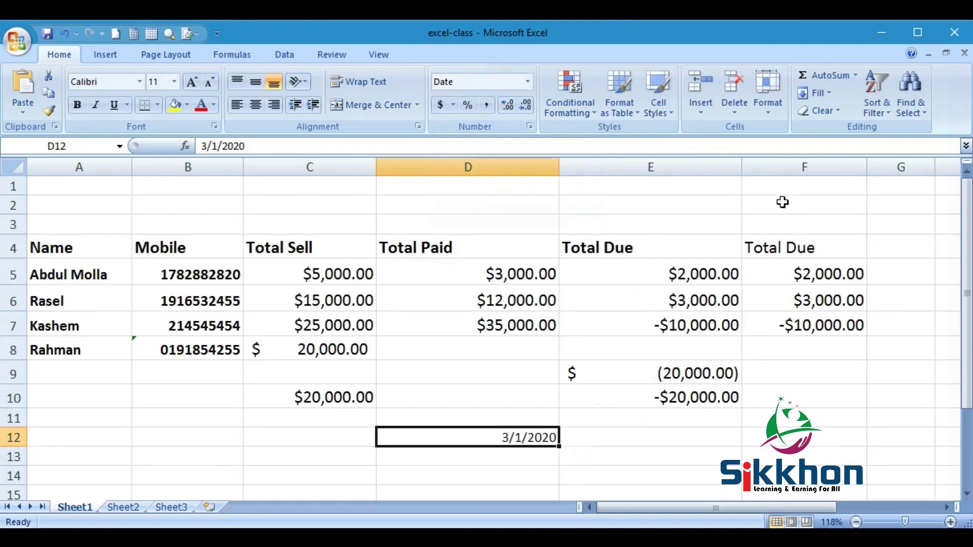
- Narrow column E until it shows ######, then widen it to 18.00 so amounts display fully
left_click_drag(742, 161, 623, 175)
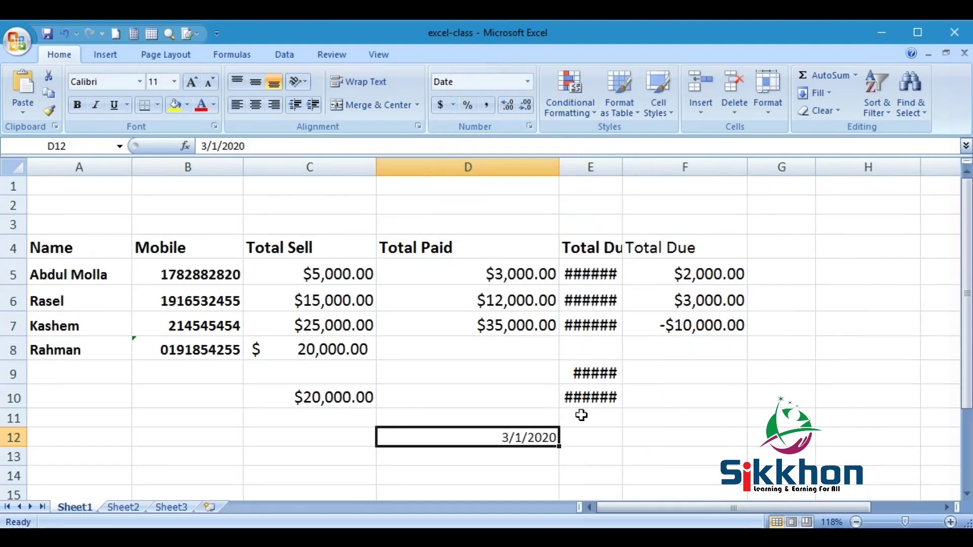
left_click_drag(620, 167, 673, 173)
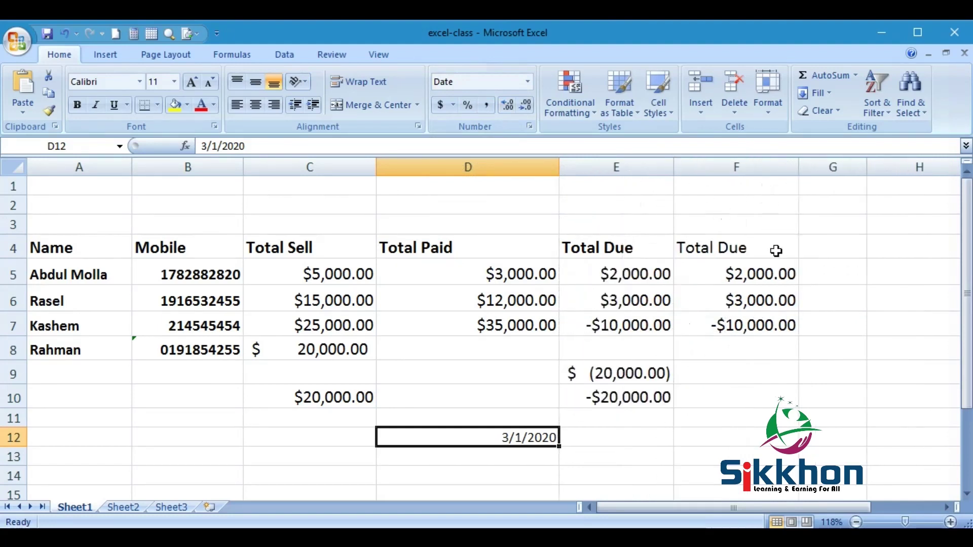
left_click_drag(674, 161, 682, 161)
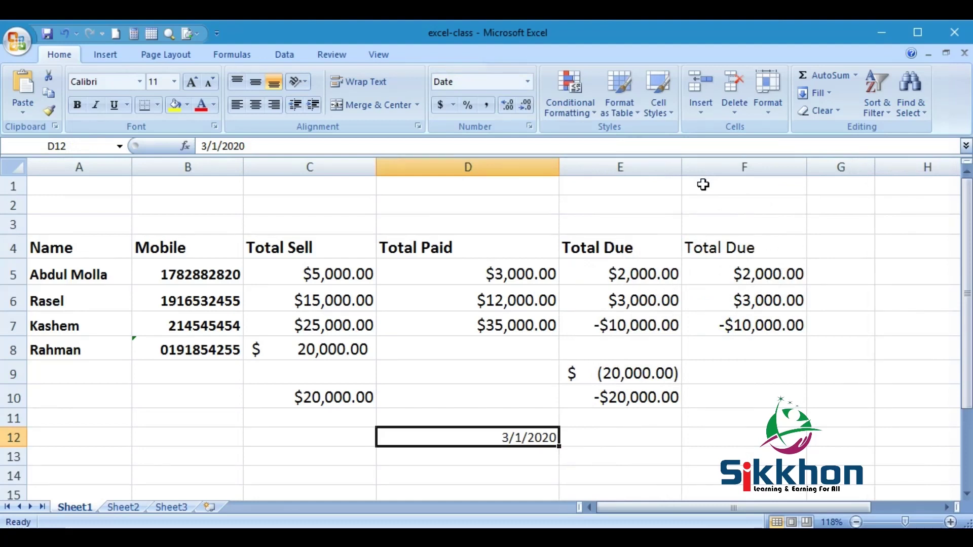
- Select D5 and bring up the full number format settings via More Number Formats
left_click(538, 274)
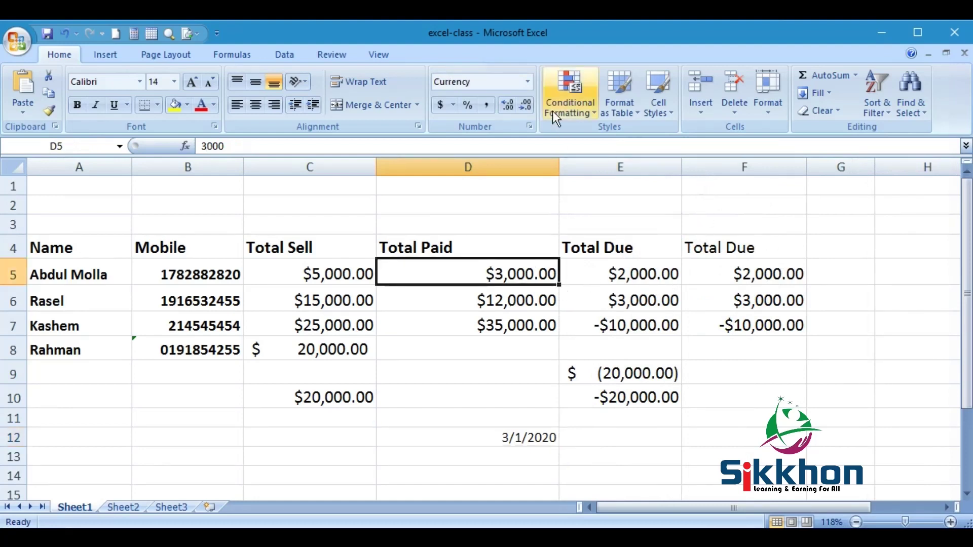
left_click(528, 83)
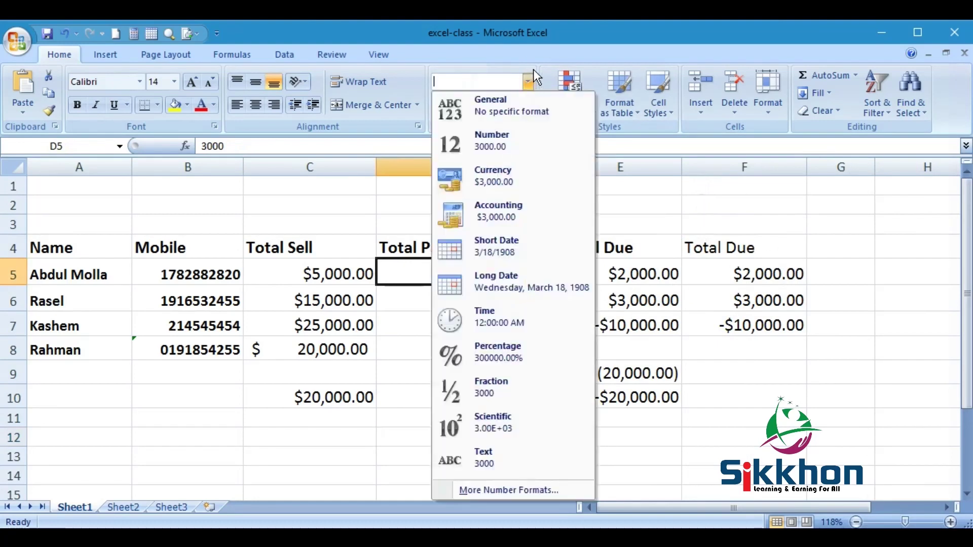
left_click(491, 490)
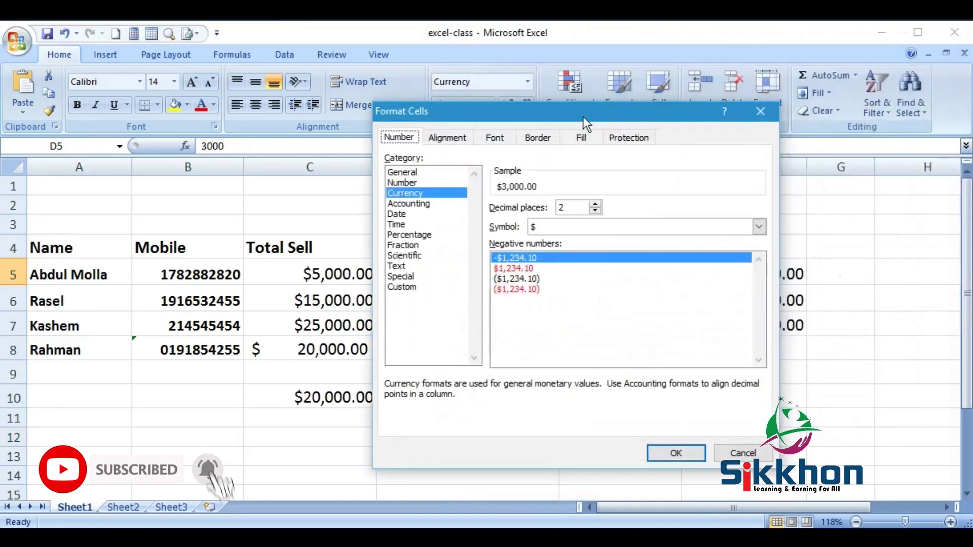
left_click_drag(583, 117, 221, 80)
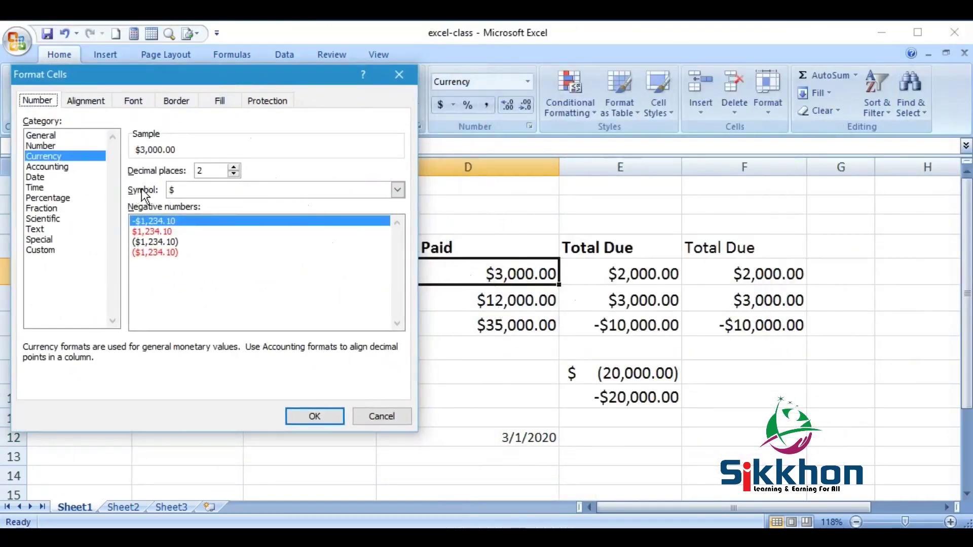
- Choose Currency with the BDT symbol, previewing BDT 3,000.00, and confirm with OK
left_click(398, 190)
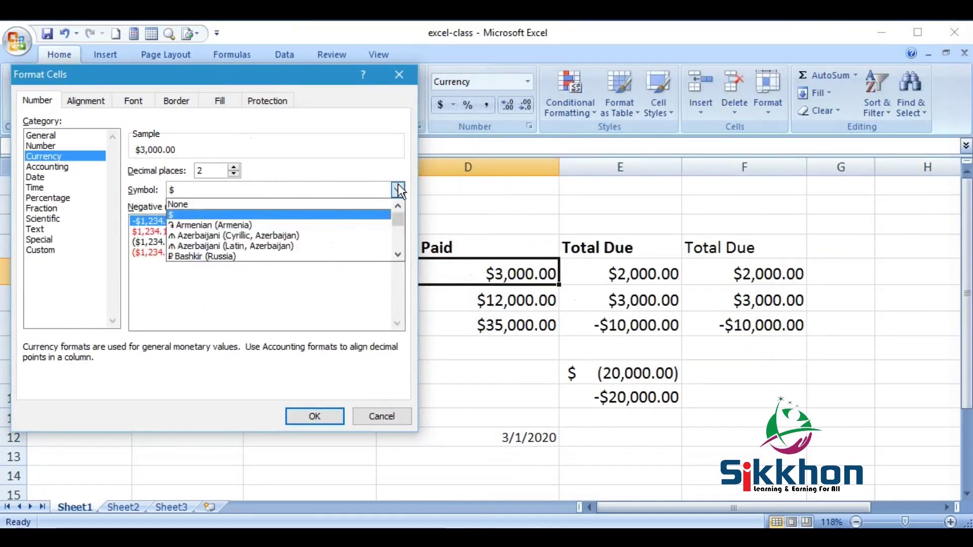
left_click_drag(398, 223, 392, 249)
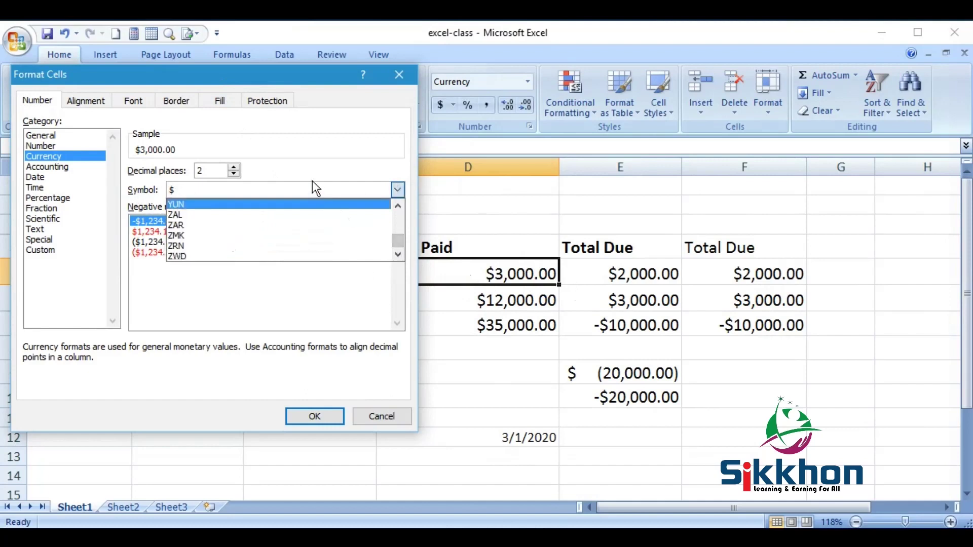
key("b")
key("d")
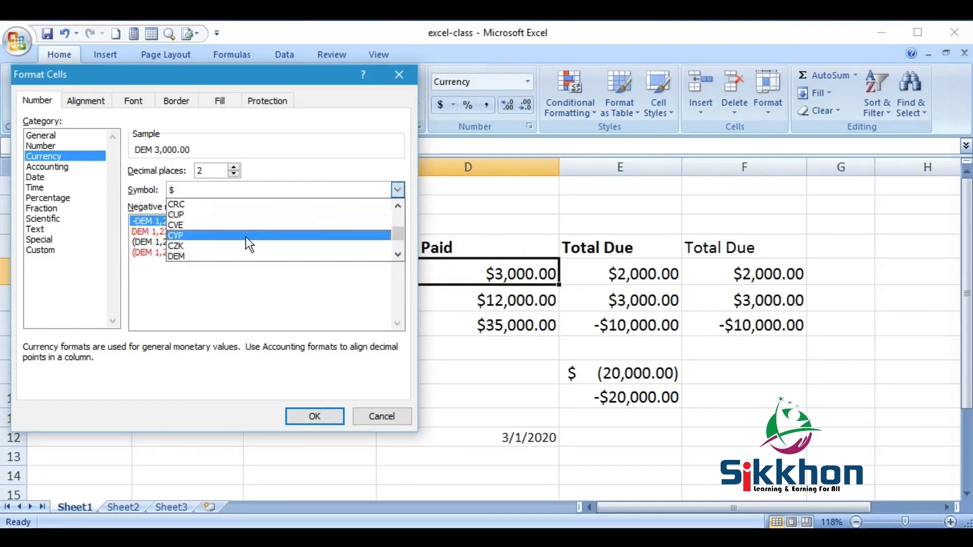
key("b")
key("d")
key("t")
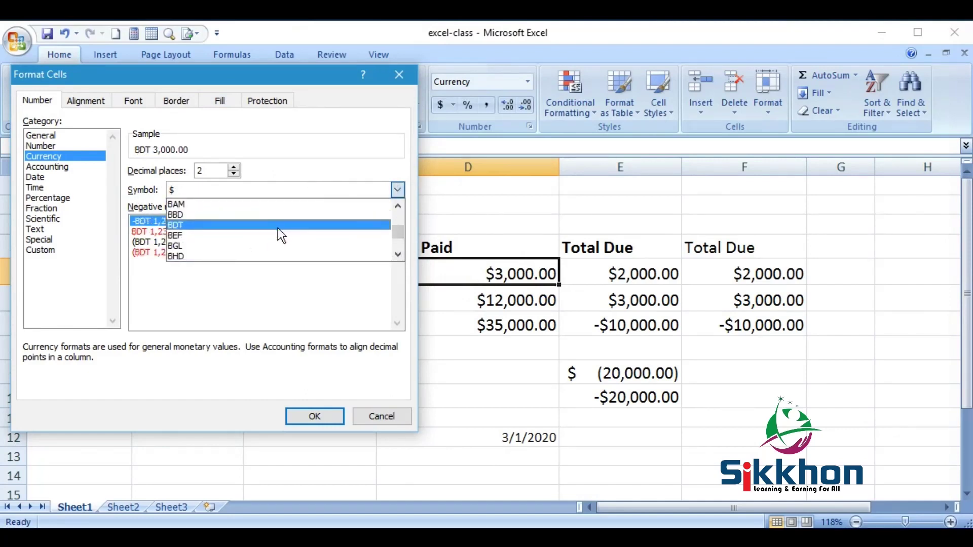
left_click(223, 223)
left_click(315, 415)
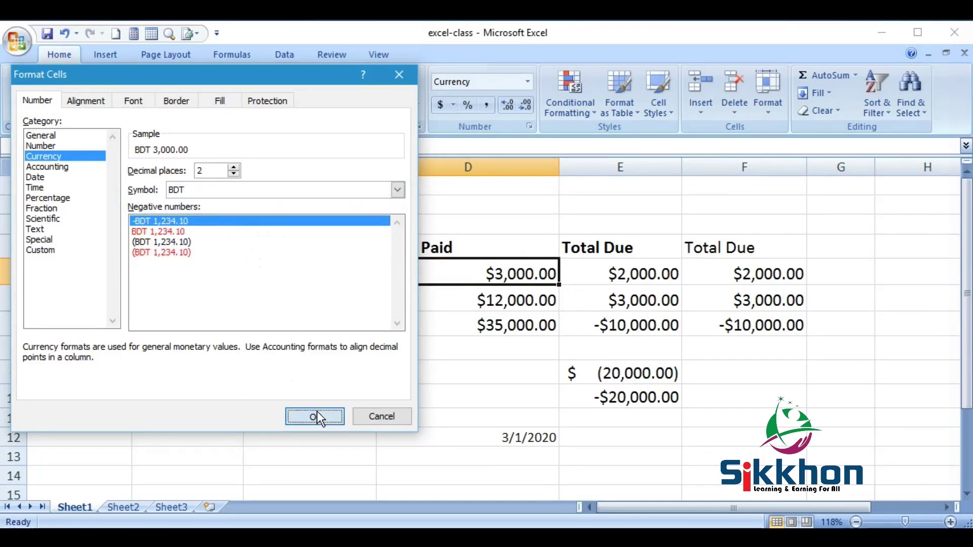